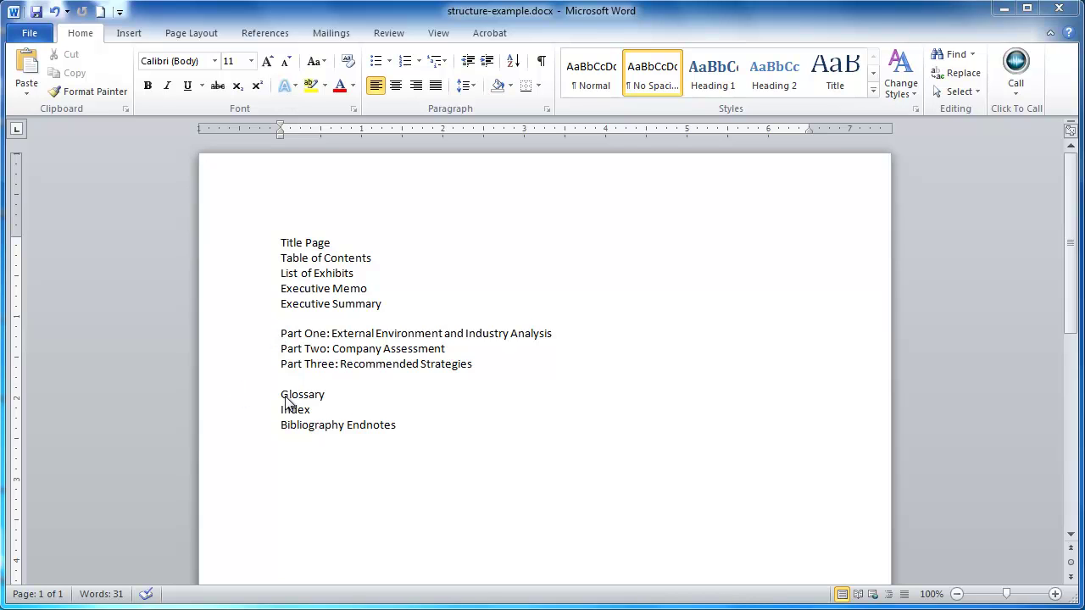
- Split "Bibliography Endnotes" so that Endnotes stands on its own line below Bibliography
left_click(349, 426)
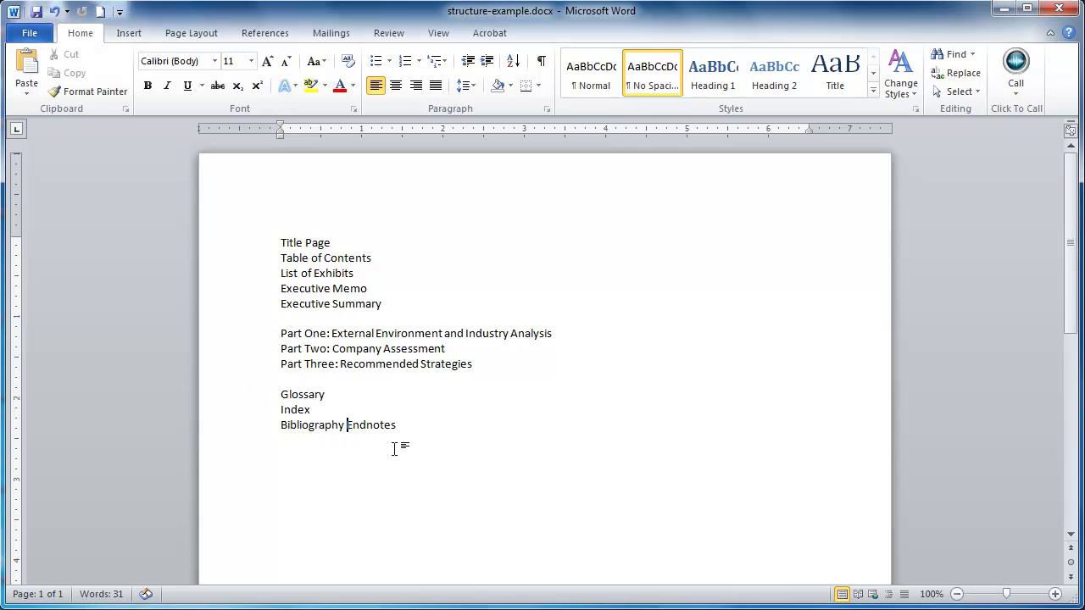
key("BackSpace")
key("Return")
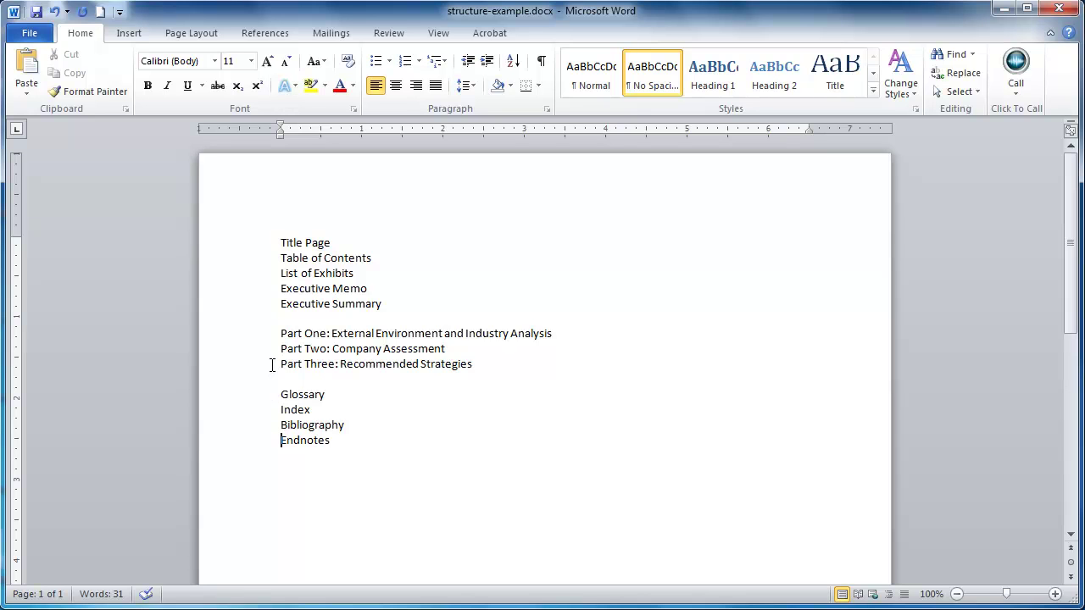
- Insert an Odd Page section break before "Table of Contents" to separate it from the title page
left_click(277, 258)
left_click(127, 27)
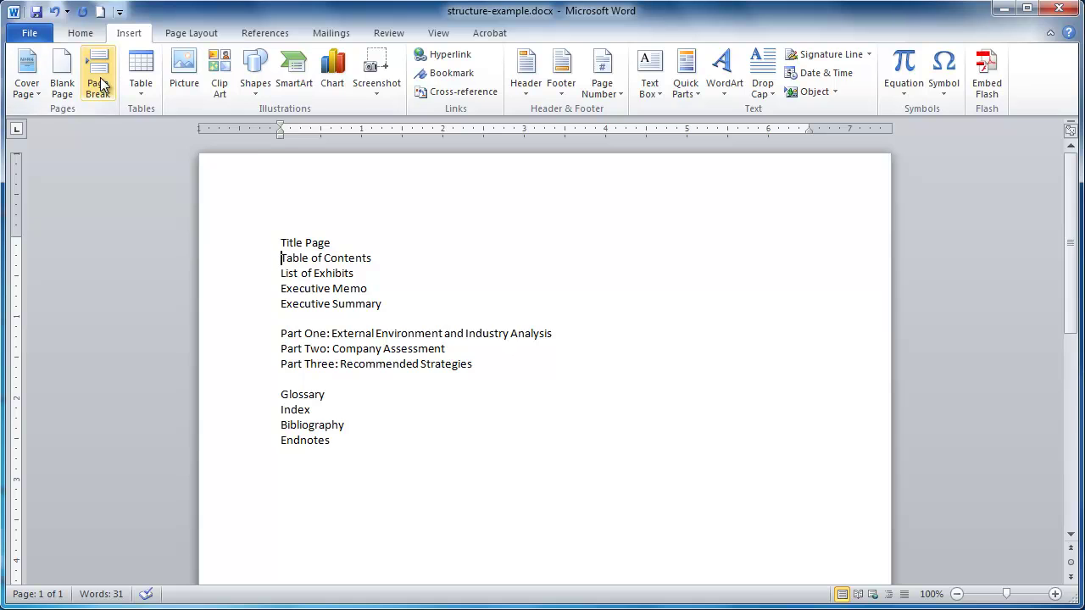
left_click(202, 36)
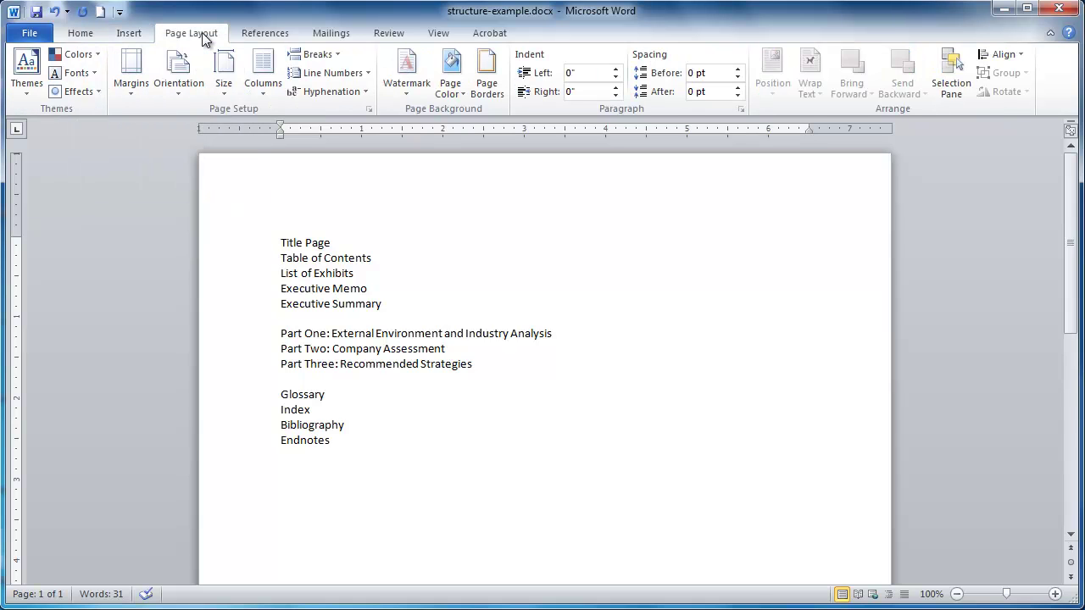
left_click(303, 58)
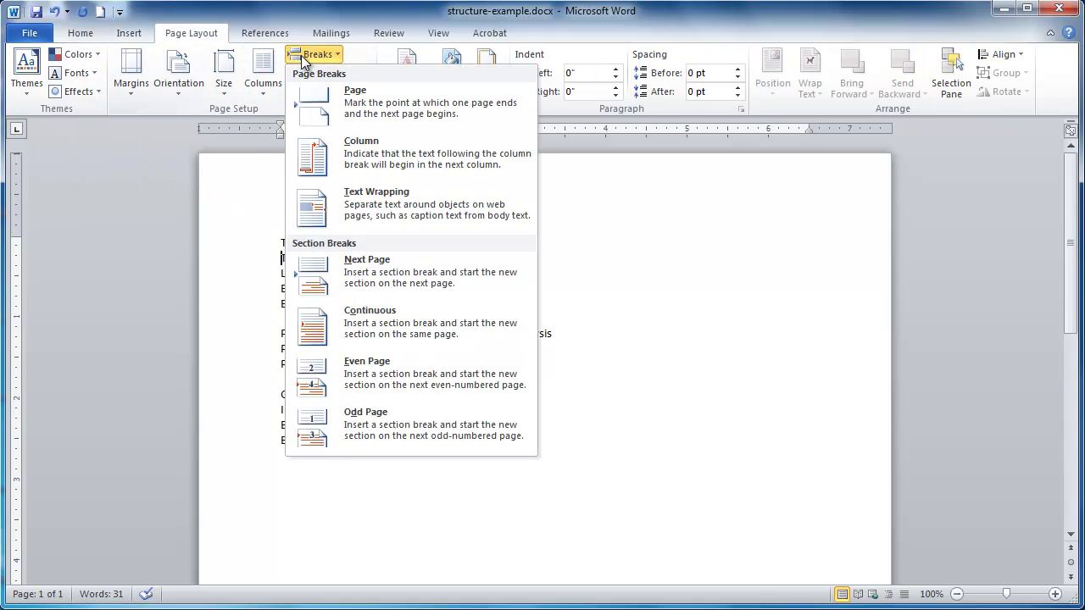
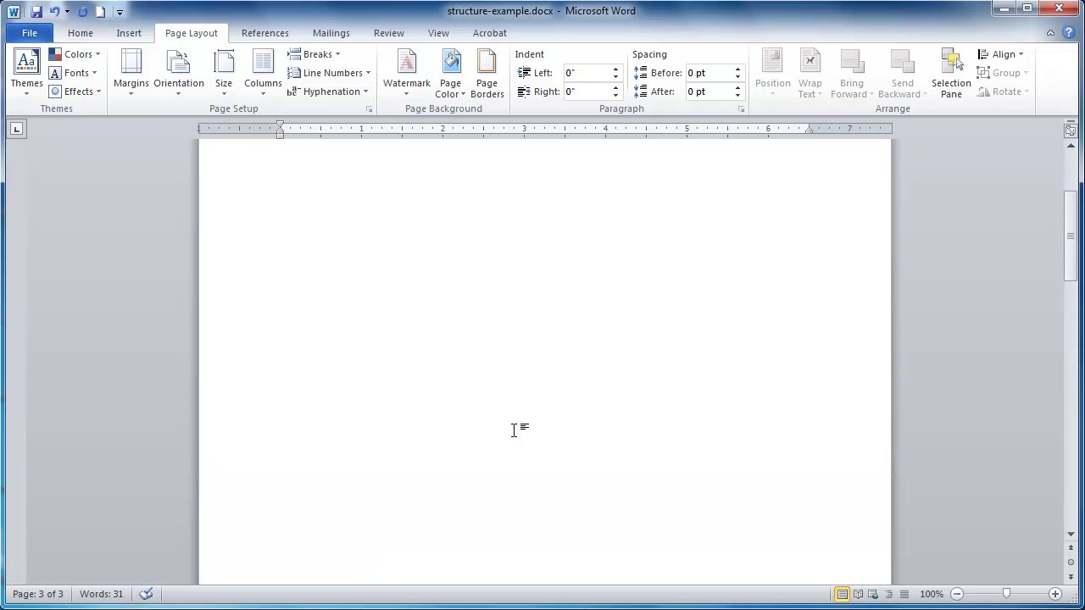
- Show the paragraph marks and other hidden formatting symbols in the document
scroll(514, 431, "down", 10)
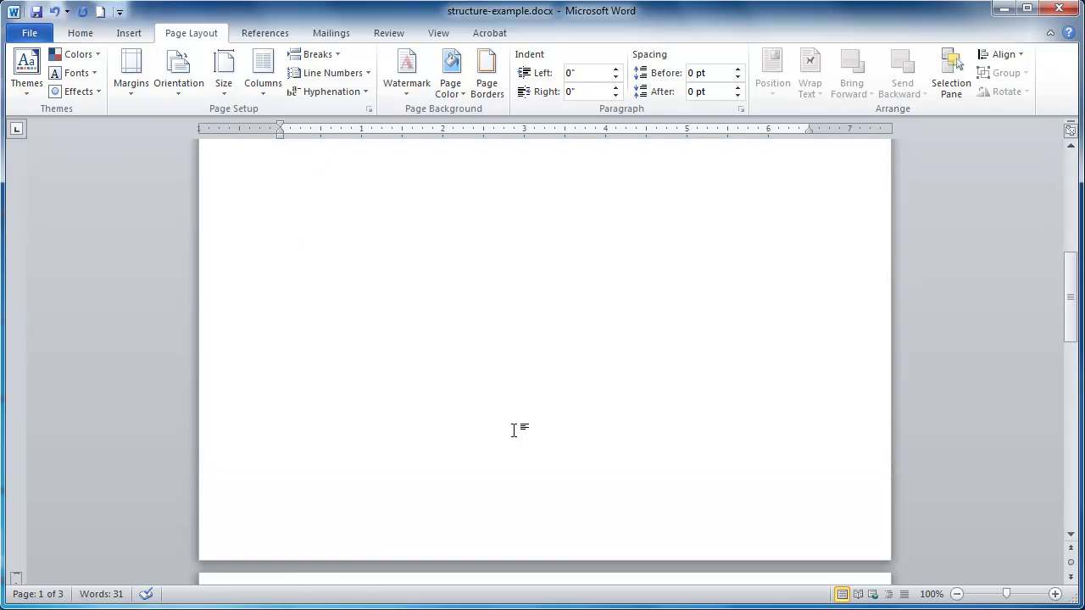
scroll(515, 430, "up", 10)
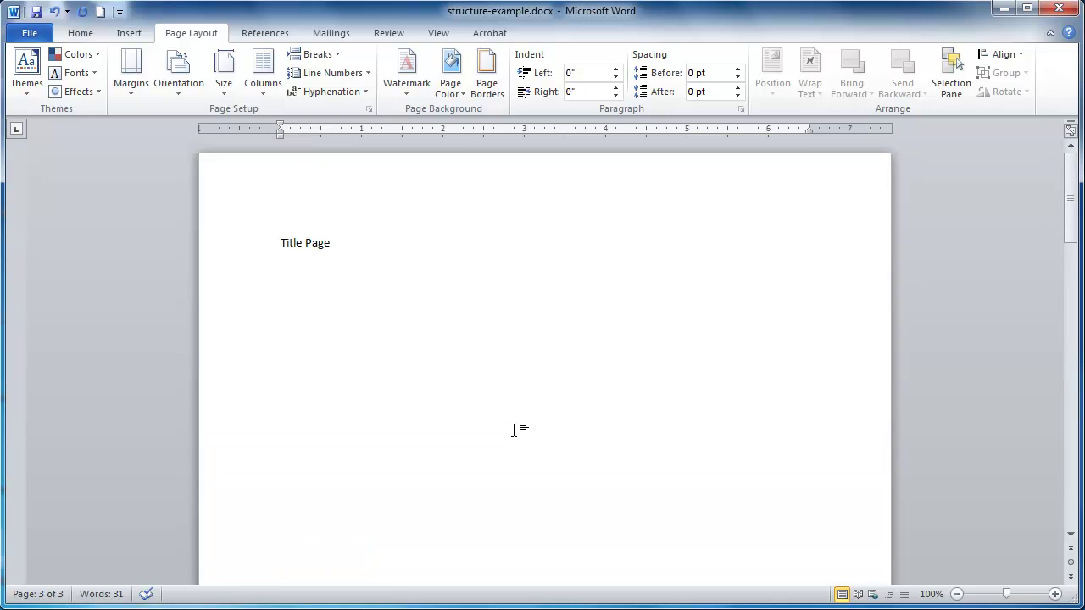
left_click(75, 34)
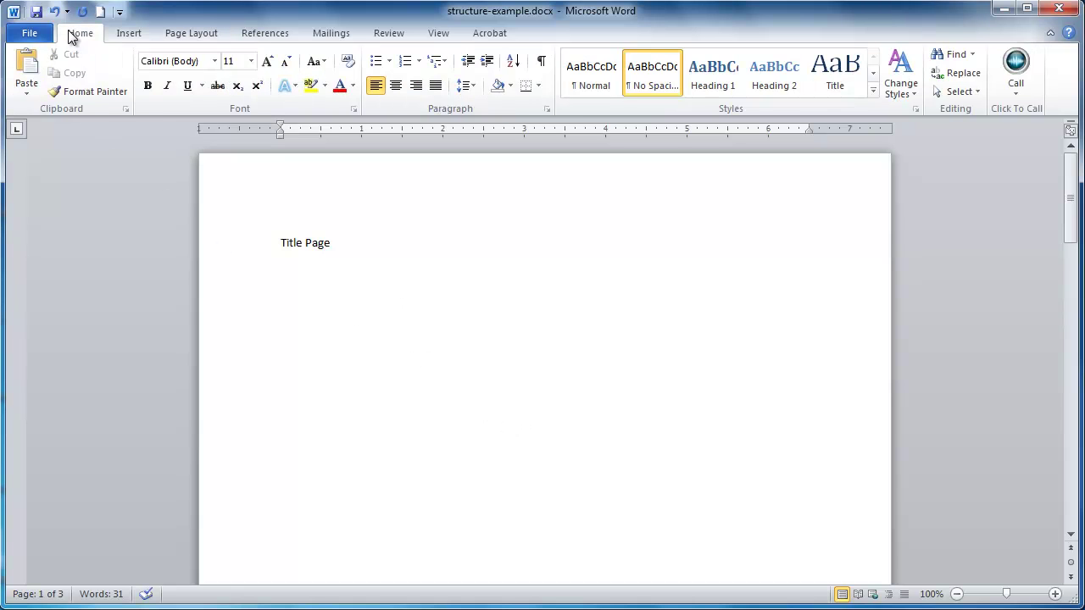
left_click(538, 61)
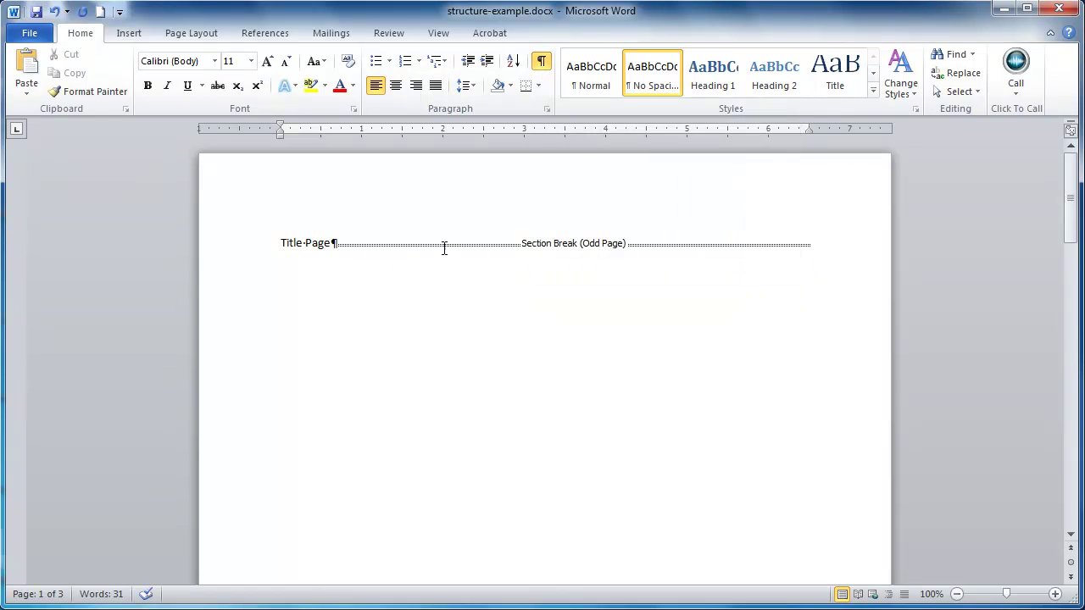
- Add three empty paragraphs between "Title Page" and the section break
left_click(334, 244)
key("Return")
key("Return")
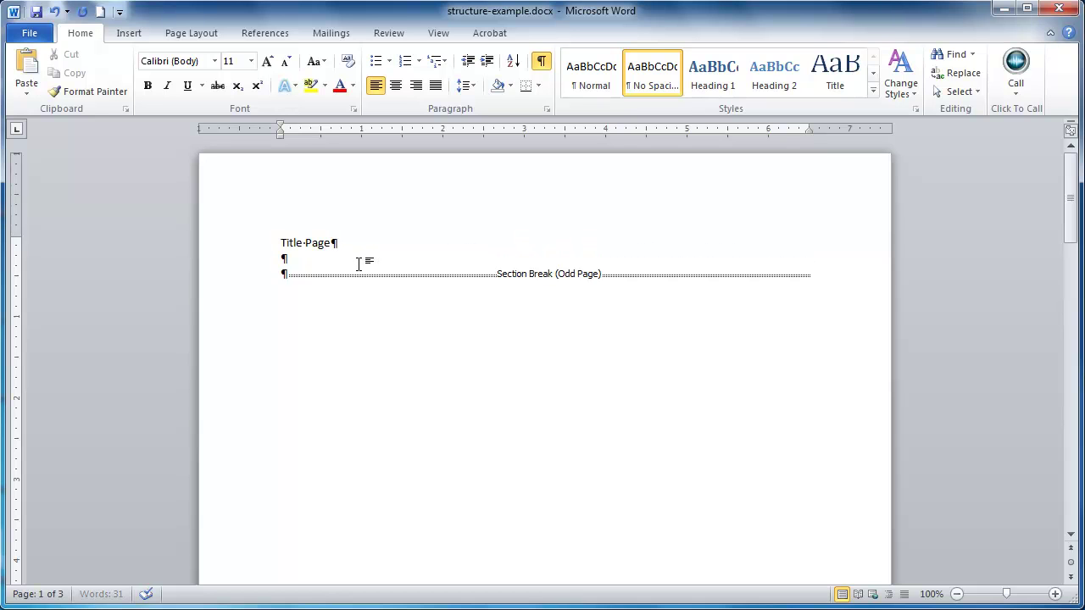
key("Return")
key("Up")
key("Up")
key("Up")
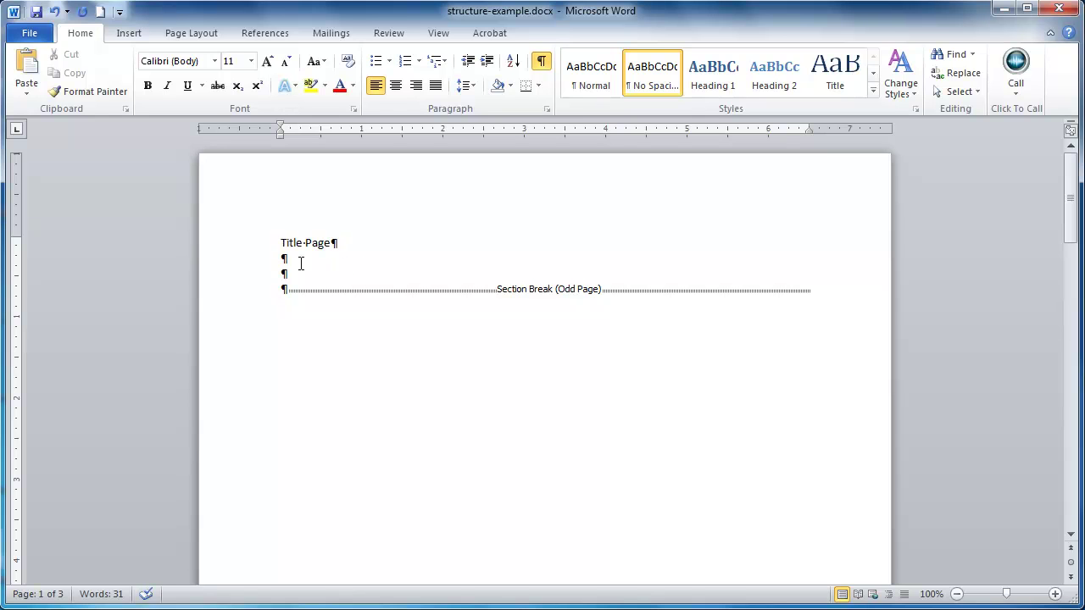
- Insert an Odd Page section break before "Part One: External Environment and Industry Analysis"
scroll(301, 264, "down", 20)
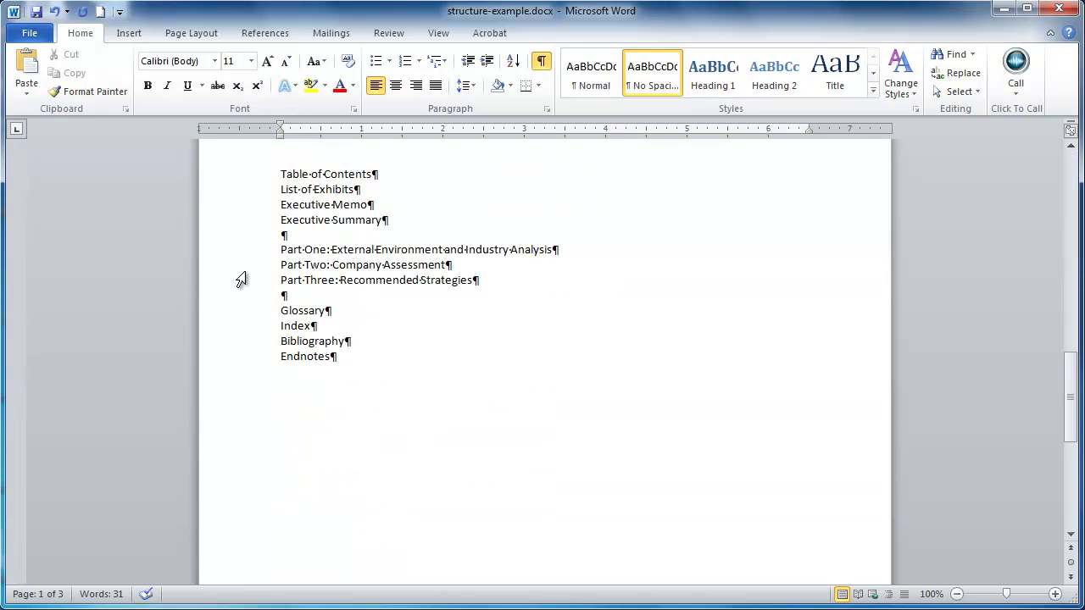
left_click(276, 178)
key("ctrl+Return")
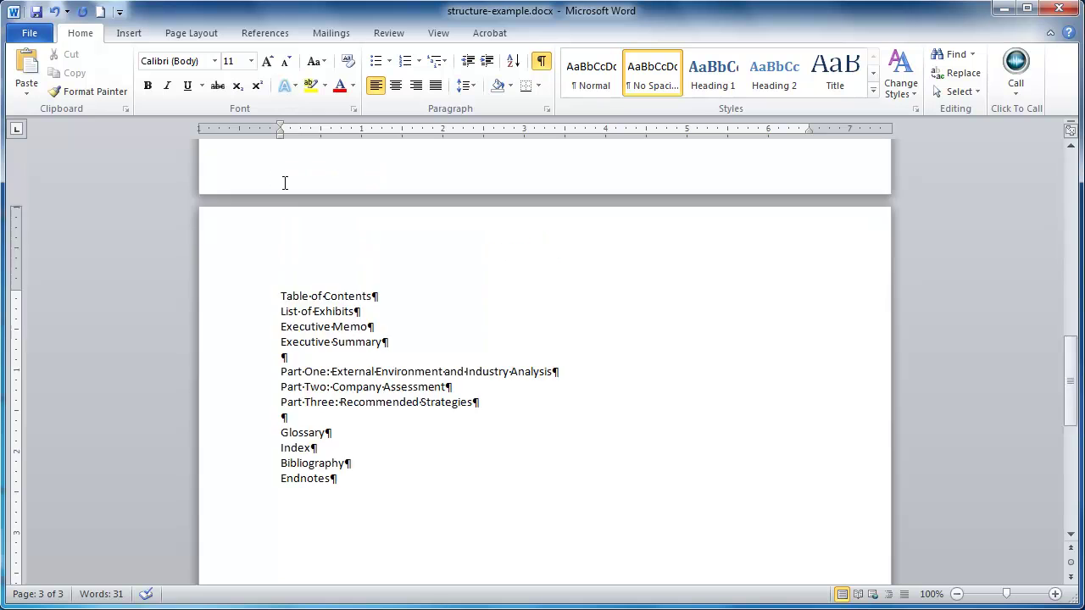
scroll(284, 183, "down", 8)
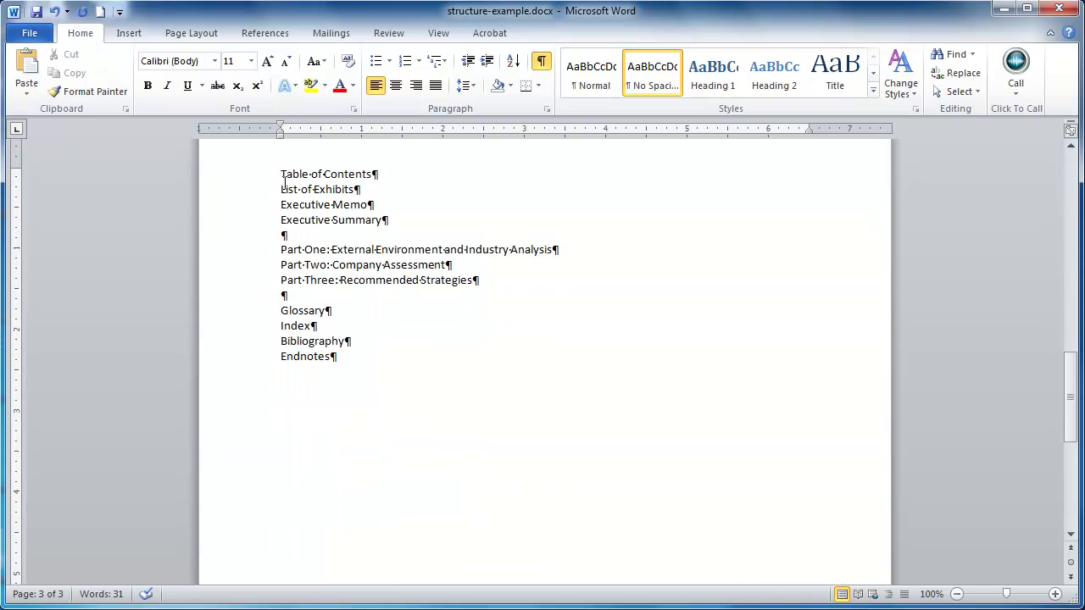
left_click(277, 253)
left_click(194, 32)
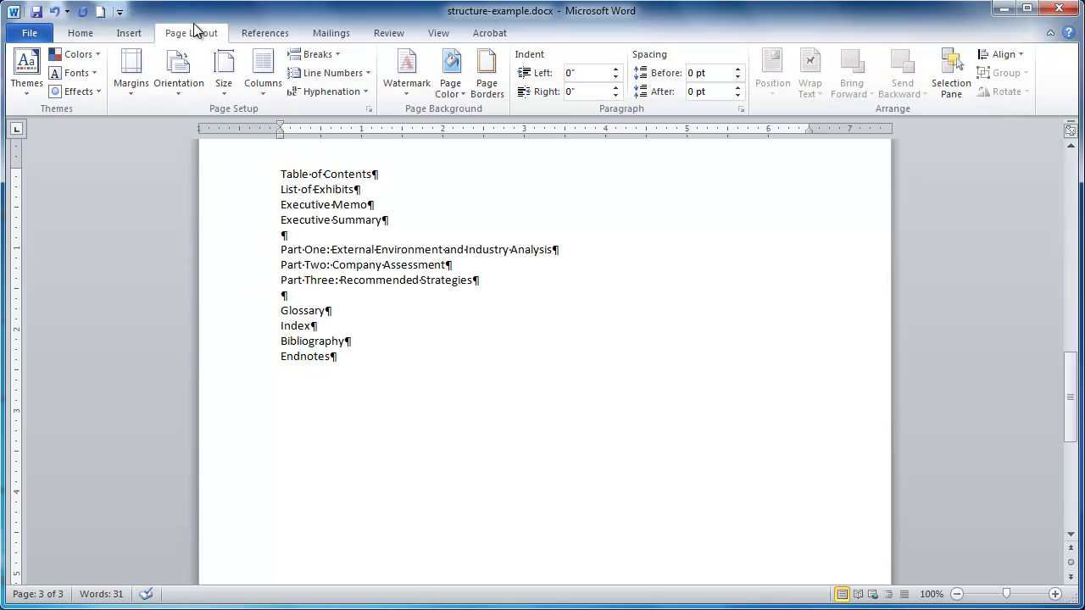
left_click(322, 54)
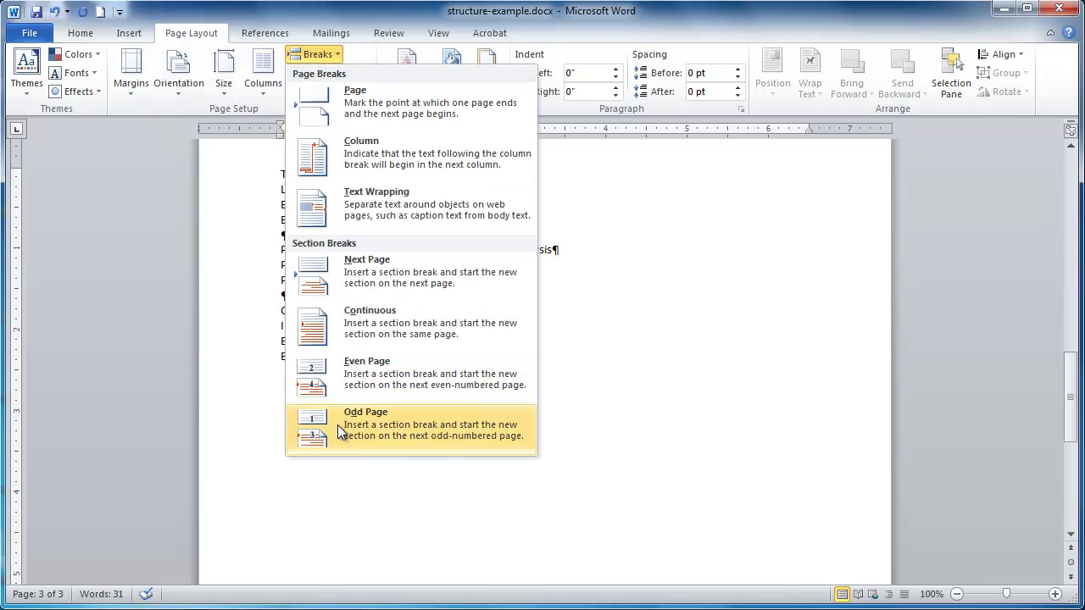
left_click(370, 421)
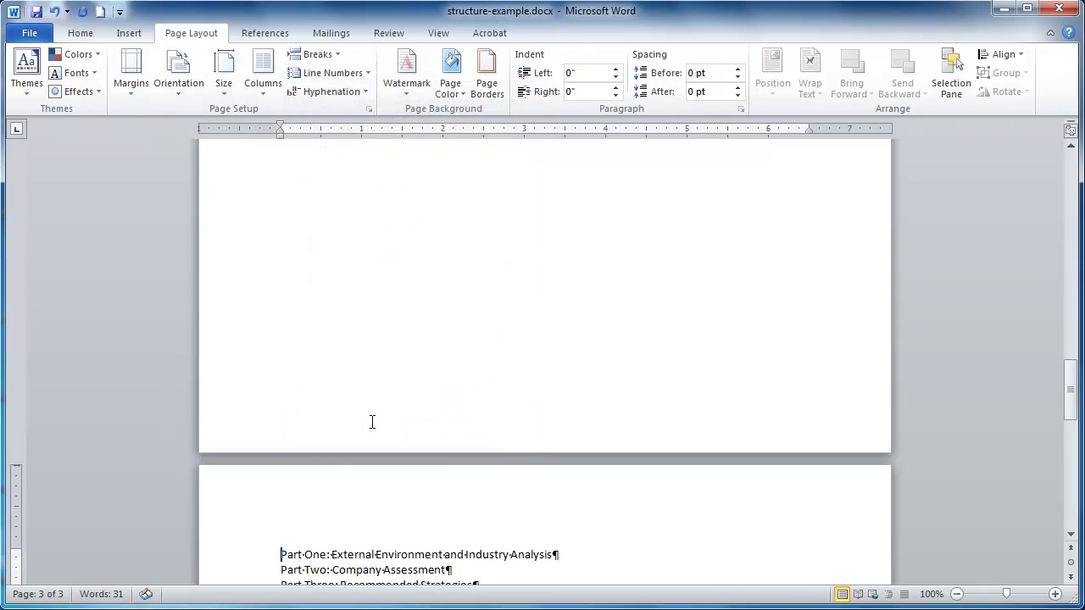
- Insert an Odd Page section break before "Glossary"
left_click(282, 331)
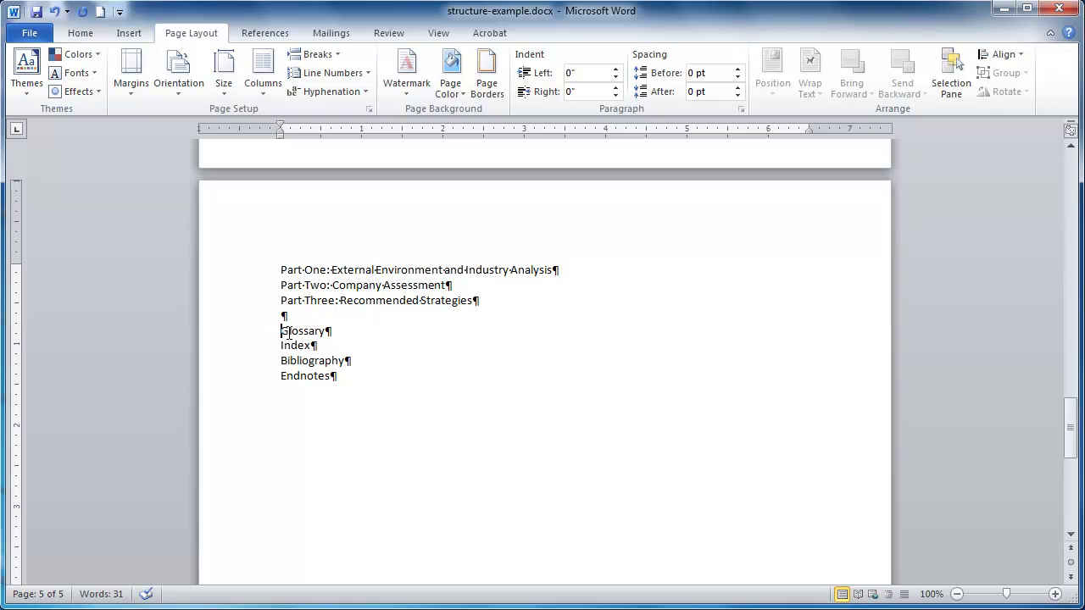
left_click(301, 55)
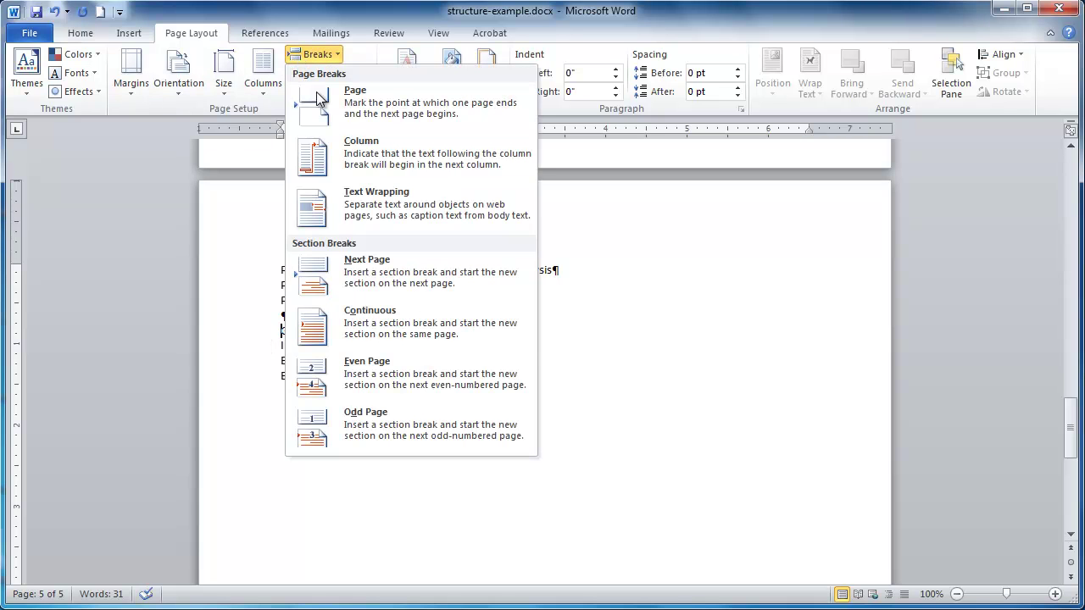
left_click(368, 427)
- Open the title page's footer for editing and enable different odd and even pages
scroll(520, 376, "up", 10)
scroll(519, 377, "up", 15)
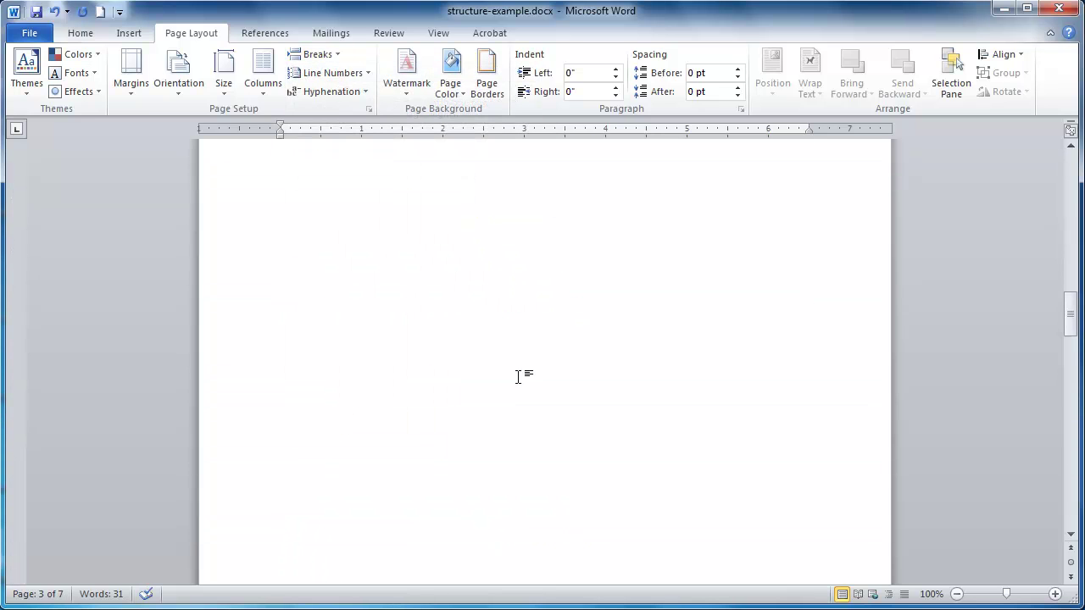
scroll(520, 376, "up", 20)
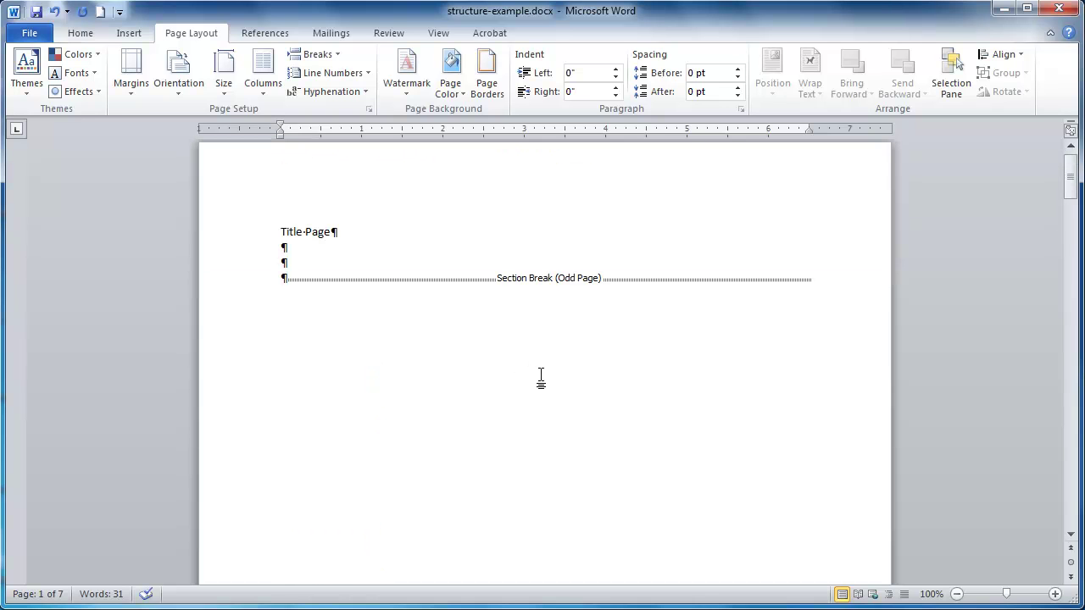
left_click(351, 246)
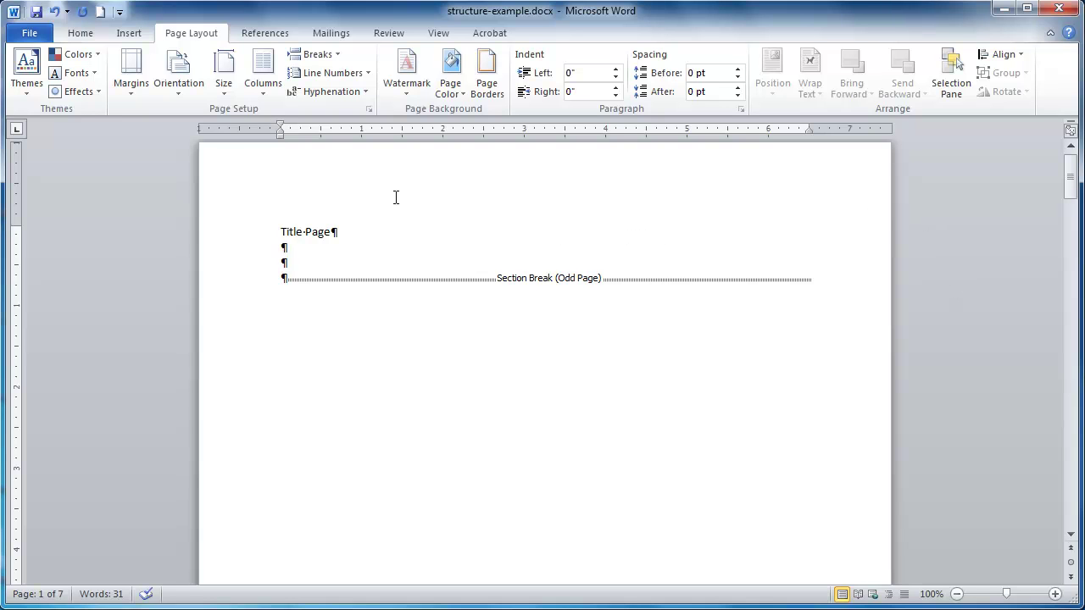
left_click(128, 33)
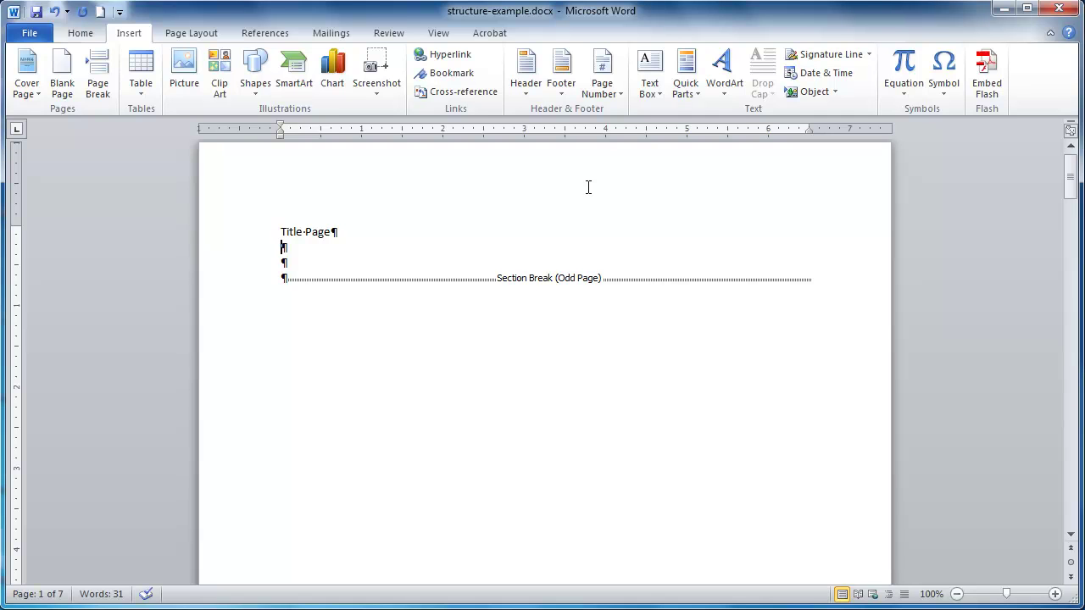
left_click(560, 79)
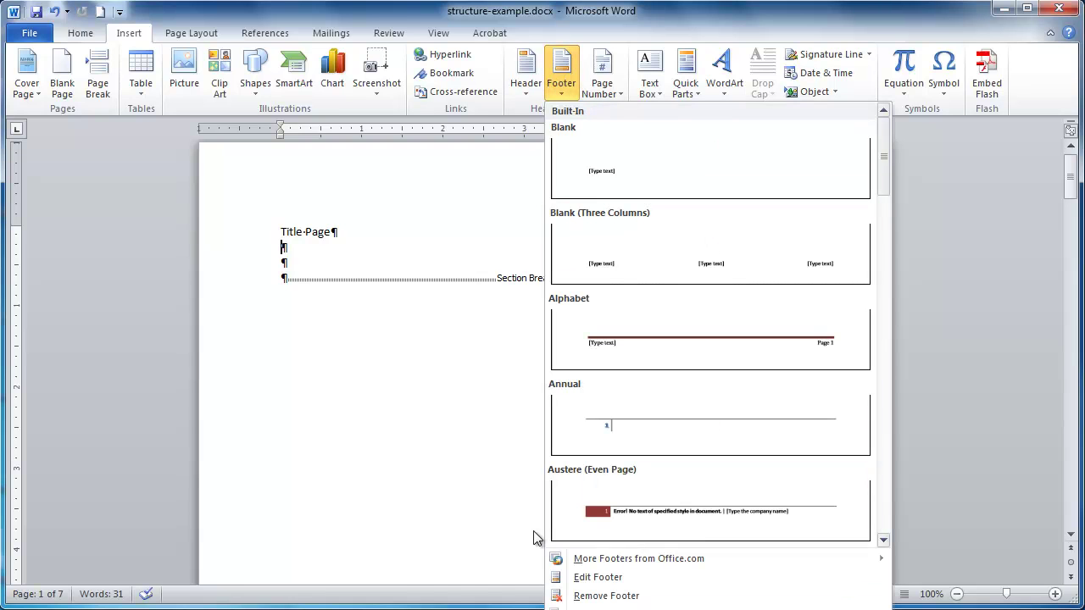
left_click(631, 582)
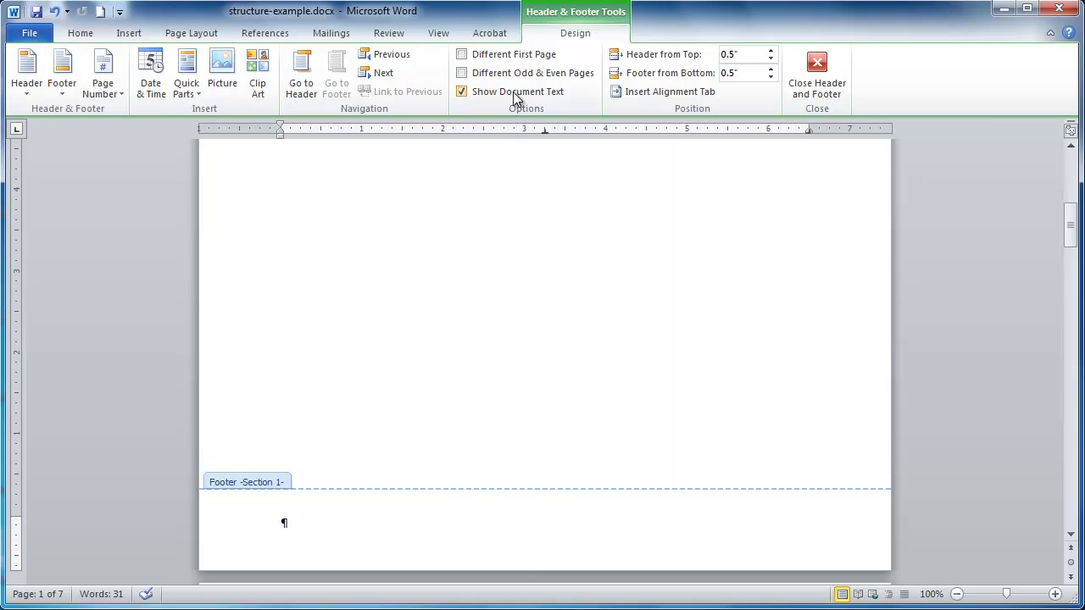
left_click(461, 73)
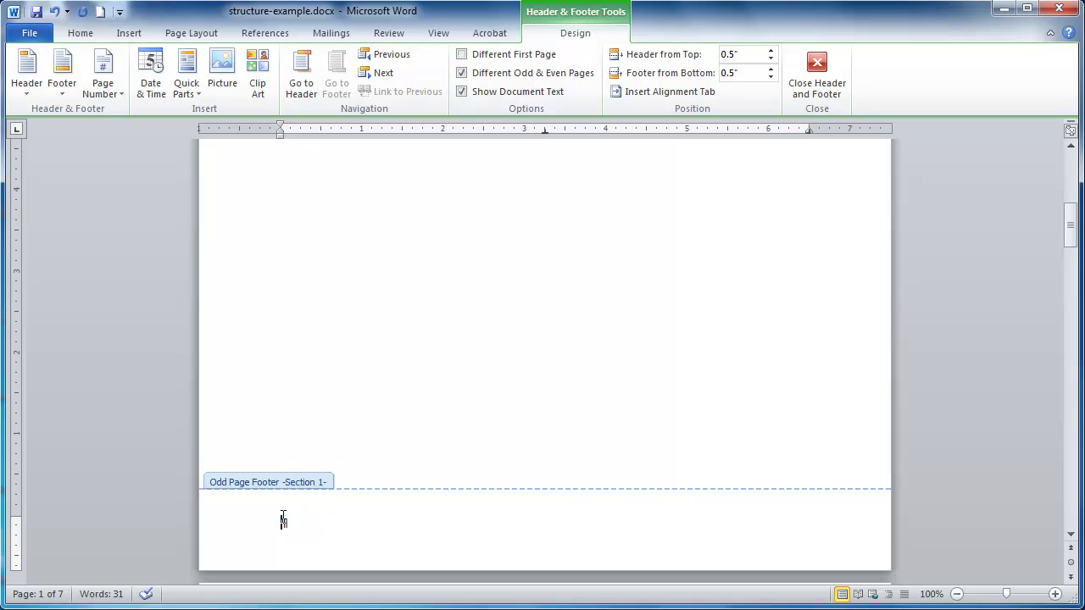
- Insert a Plain Number 3 page number at the bottom of the odd pages
left_click(104, 80)
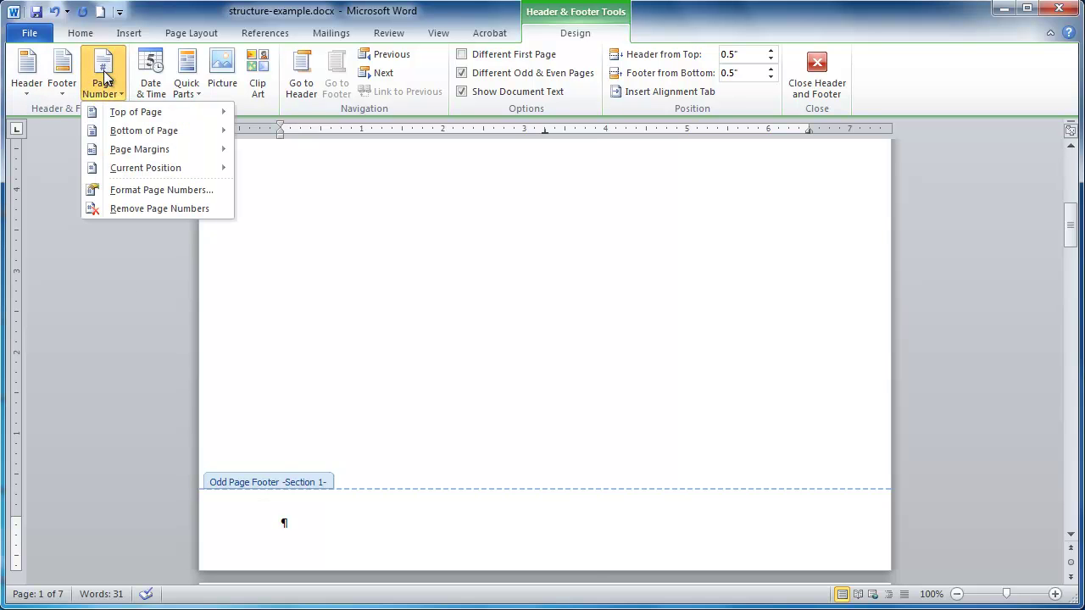
mouse_move(112, 134)
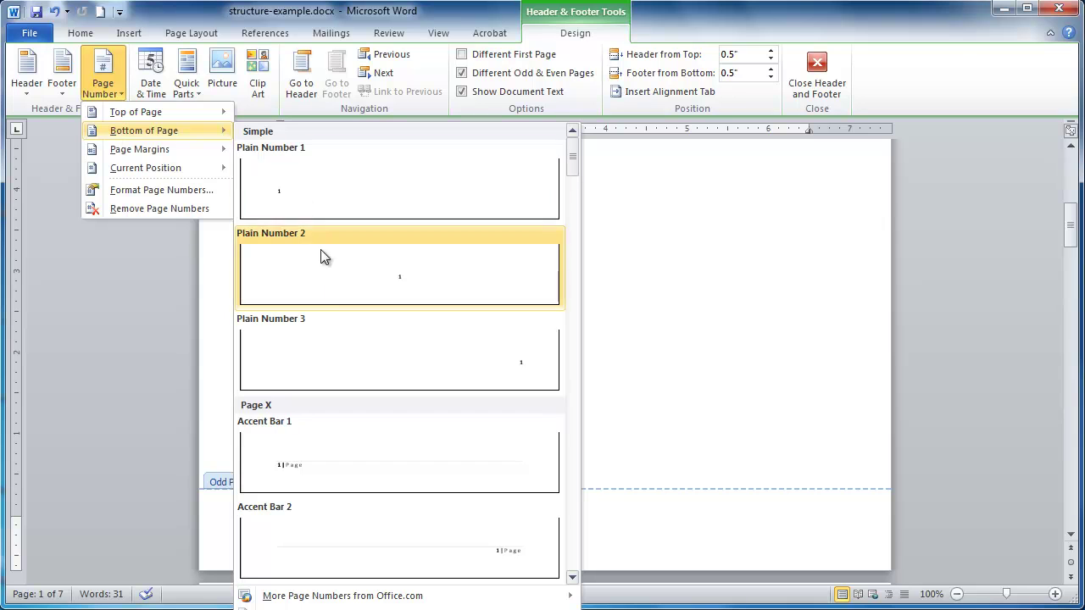
left_click(507, 354)
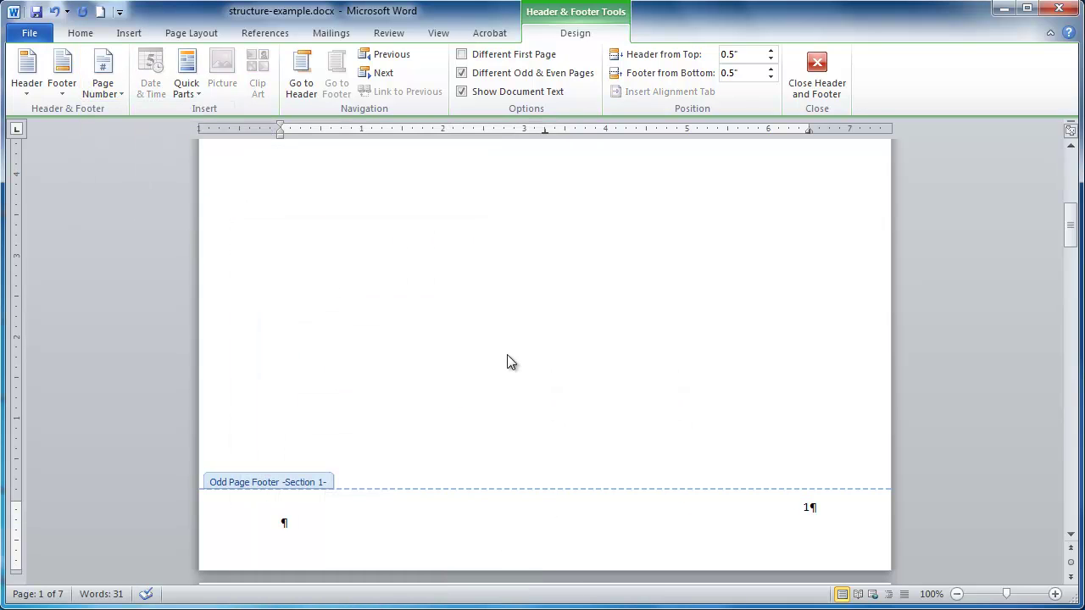
- Check the page numbering in the odd-page footers of sections 1 and 2
scroll(507, 354, "down", 7)
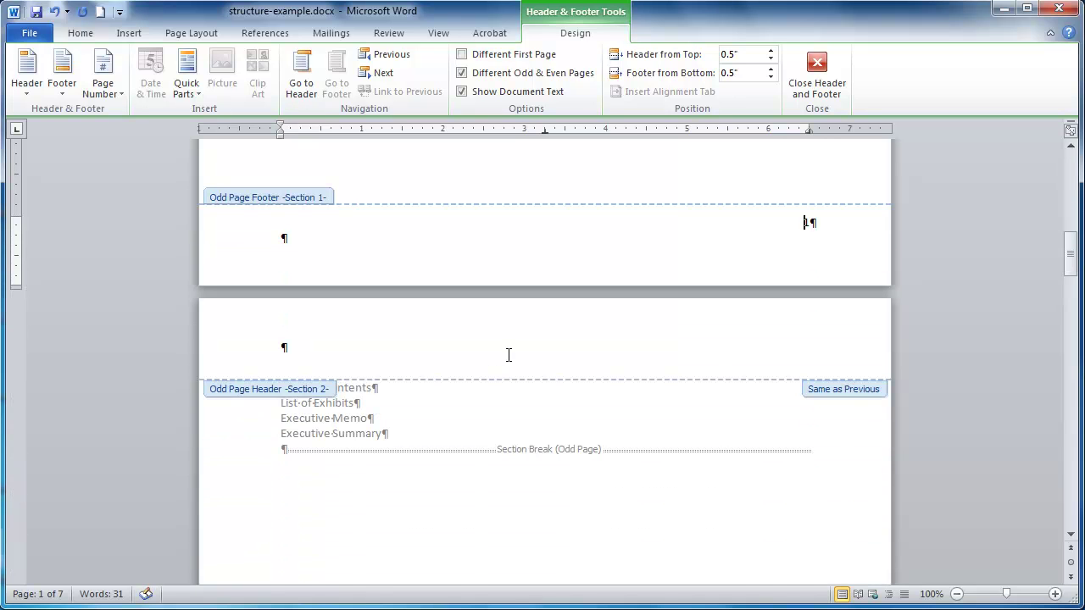
scroll(509, 354, "up", 4)
scroll(507, 362, "up", 15)
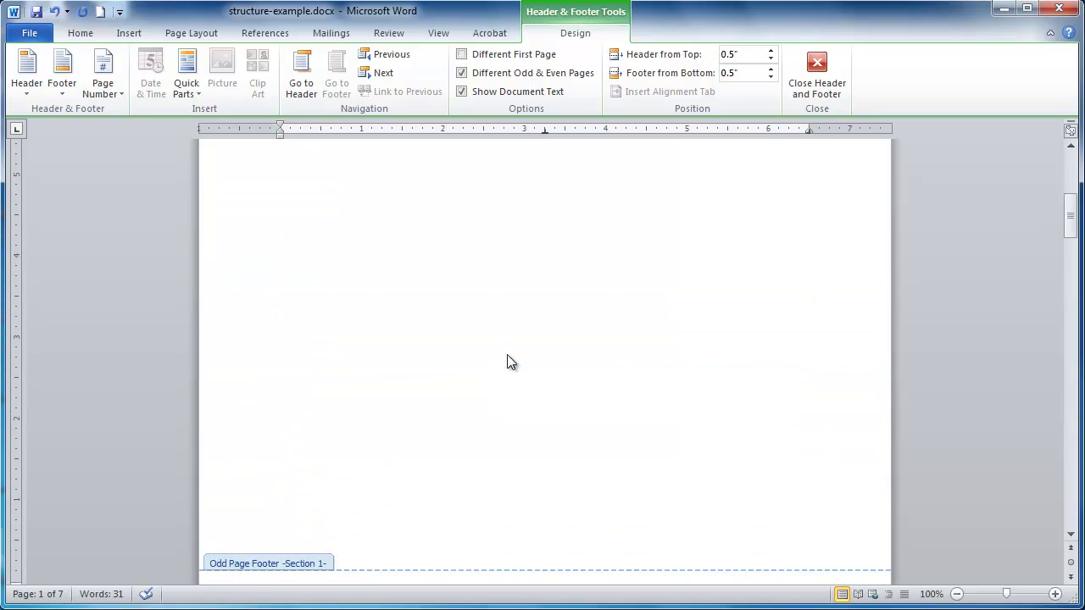
scroll(507, 362, "down", 12)
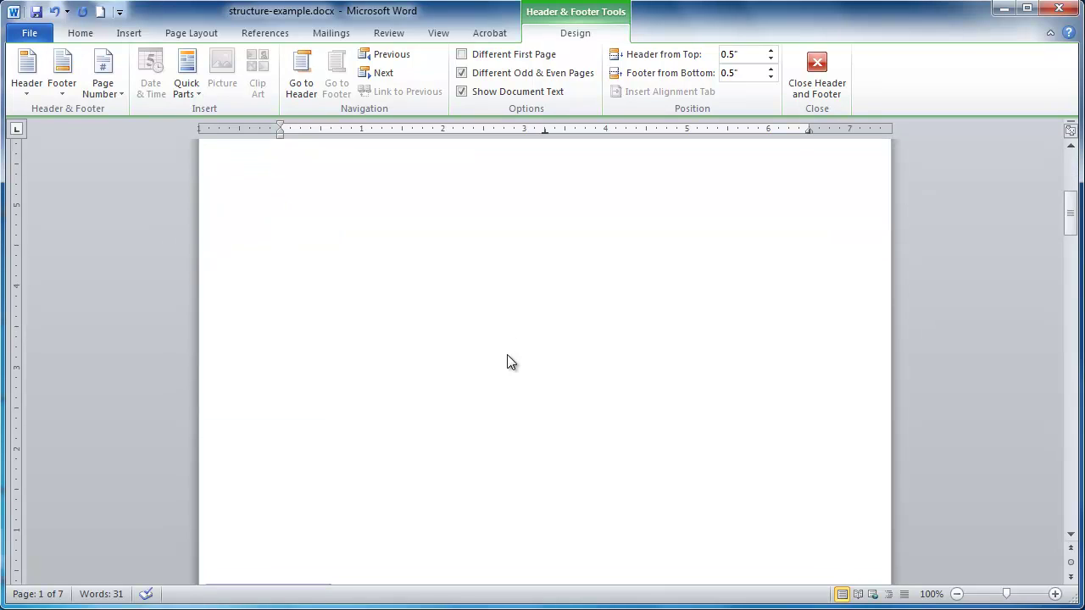
scroll(507, 356, "down", 6)
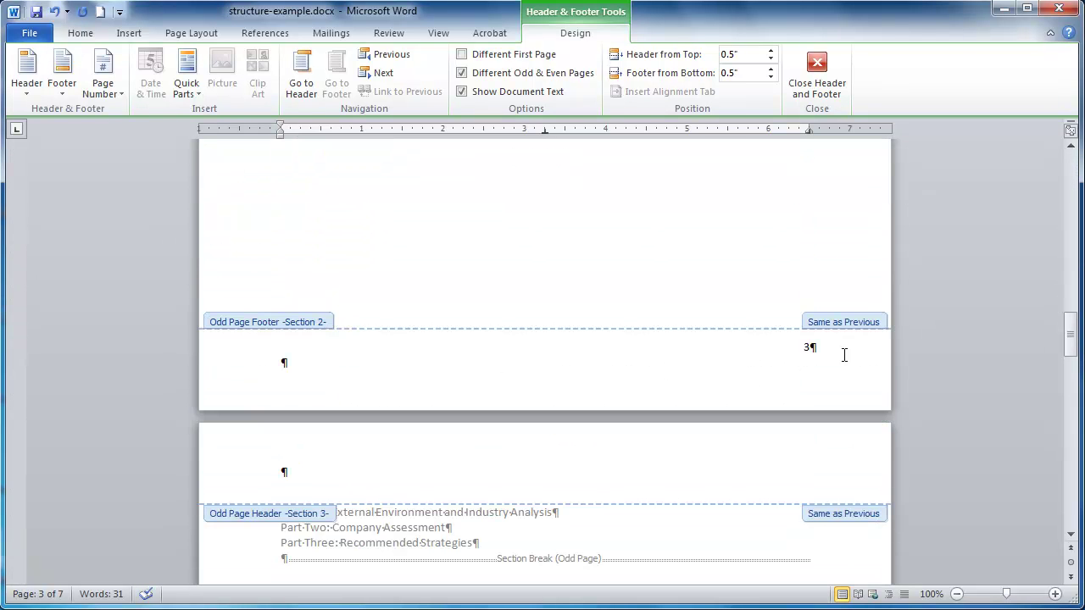
scroll(757, 331, "up", 10)
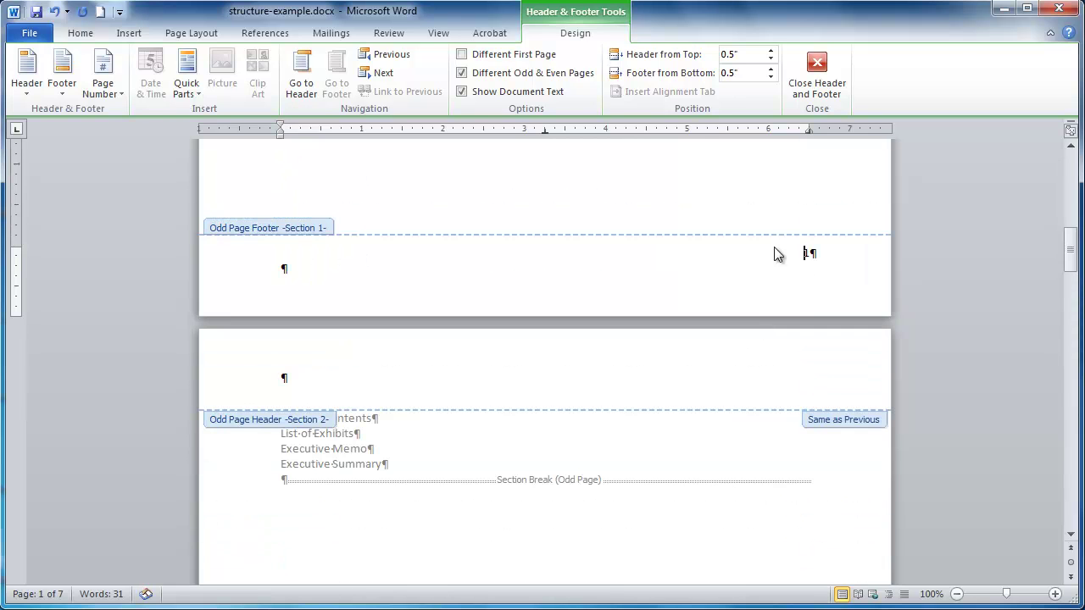
- Format the page numbers of section 2 as i, ii, iii and start them at i
scroll(775, 509, "down", 10)
scroll(776, 504, "up", 10)
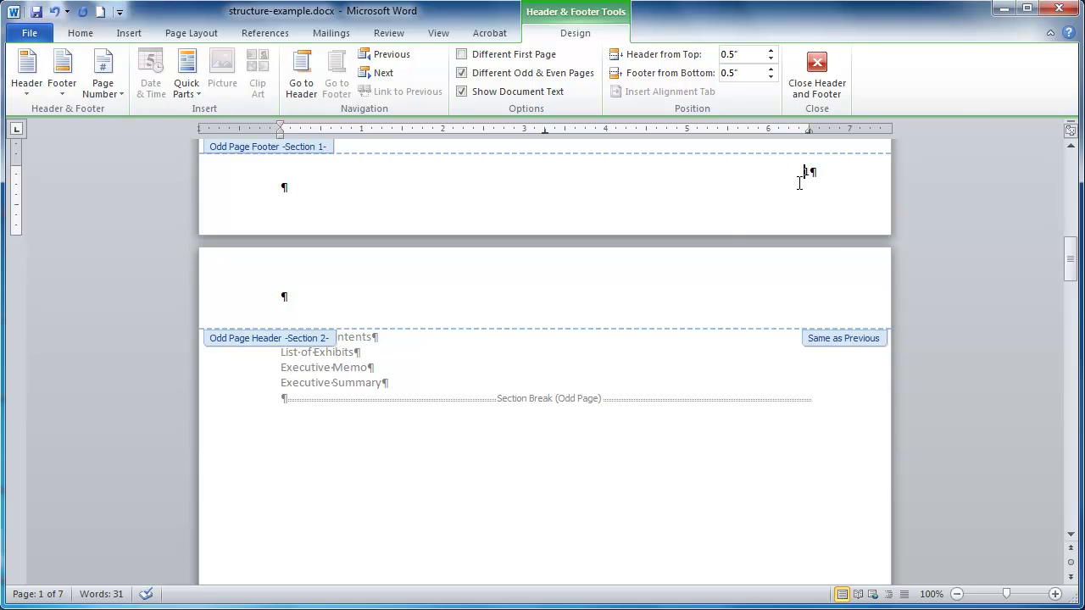
scroll(751, 432, "down", 5)
scroll(751, 432, "down", 3)
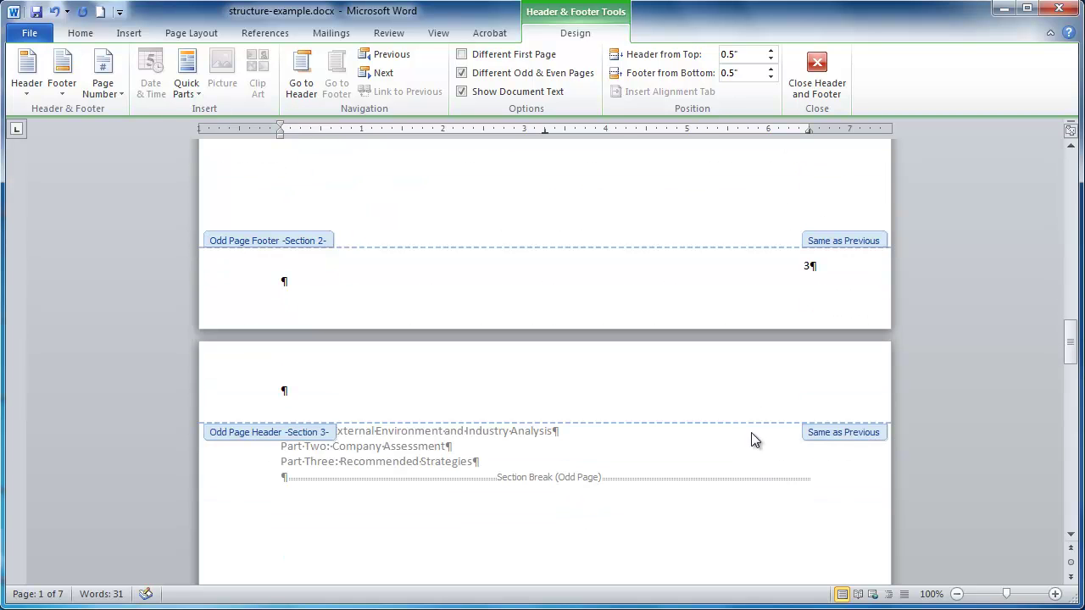
left_click(786, 266)
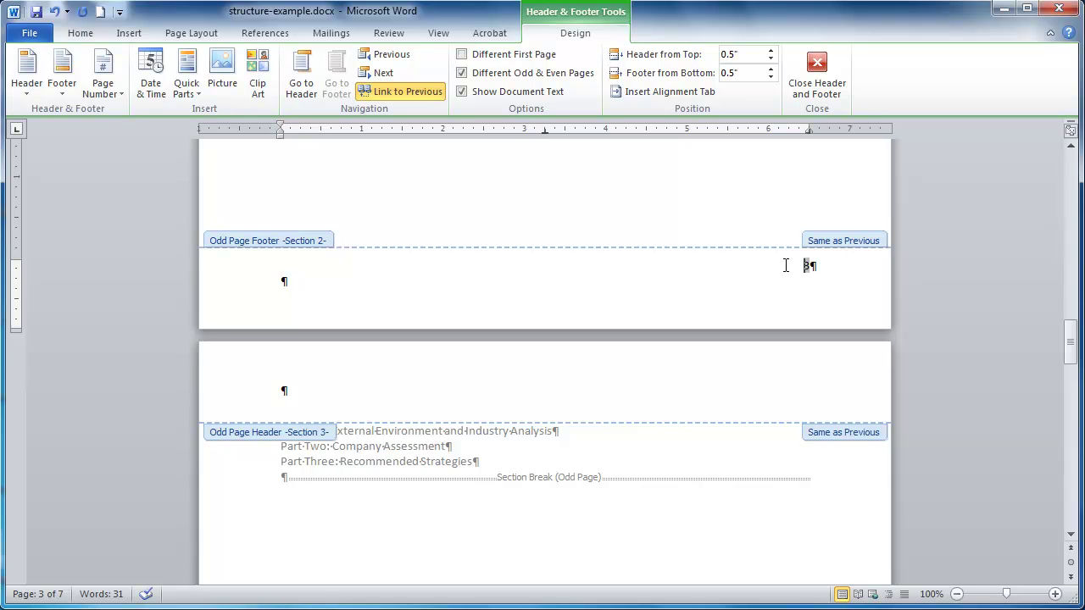
left_click(113, 88)
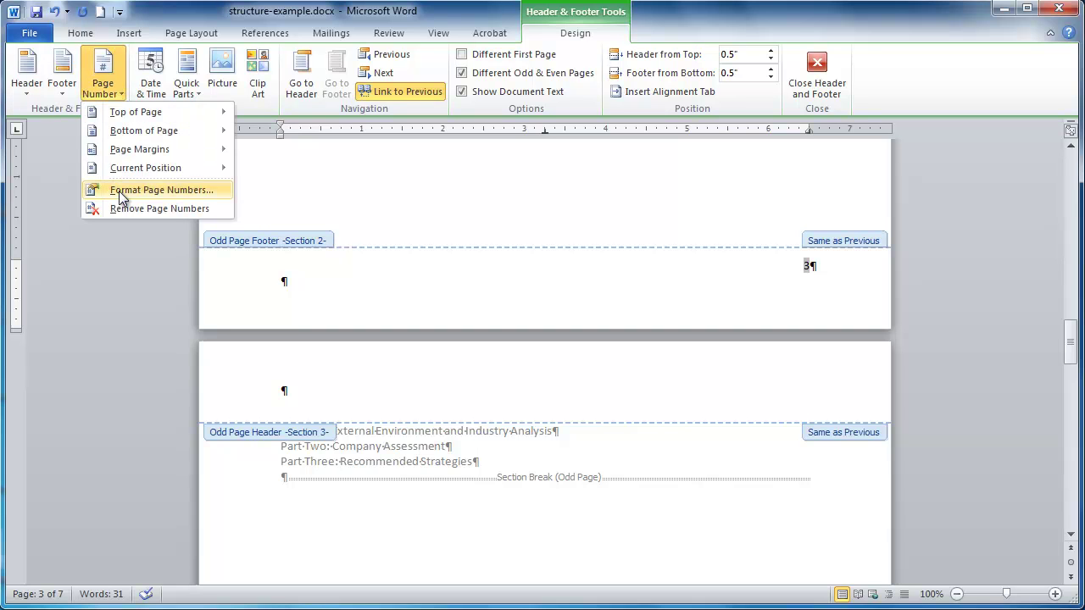
left_click(177, 195)
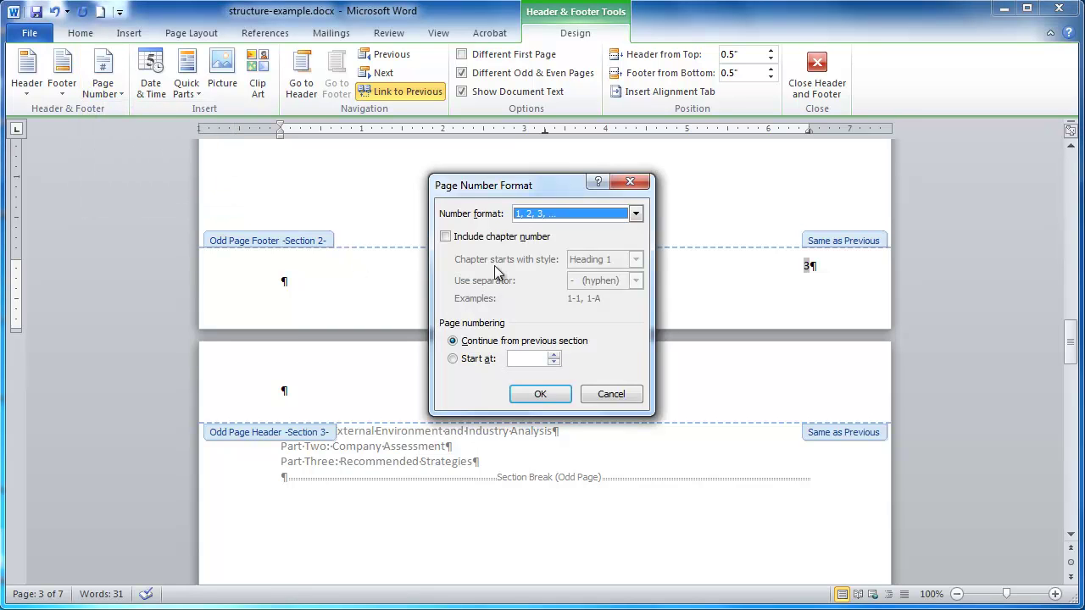
left_click(453, 359)
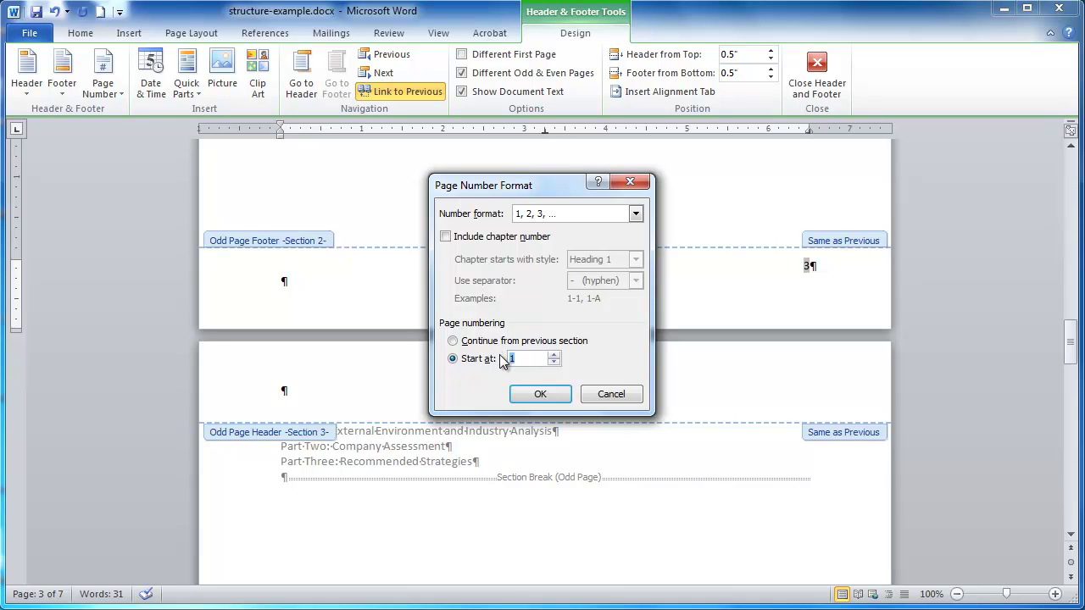
left_click(635, 215)
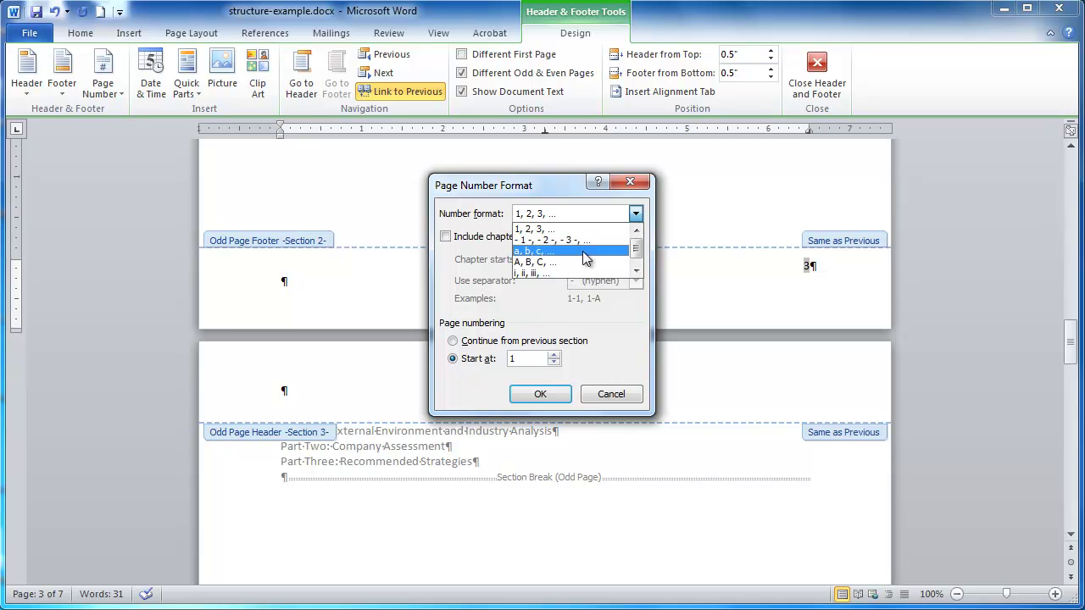
left_click(569, 273)
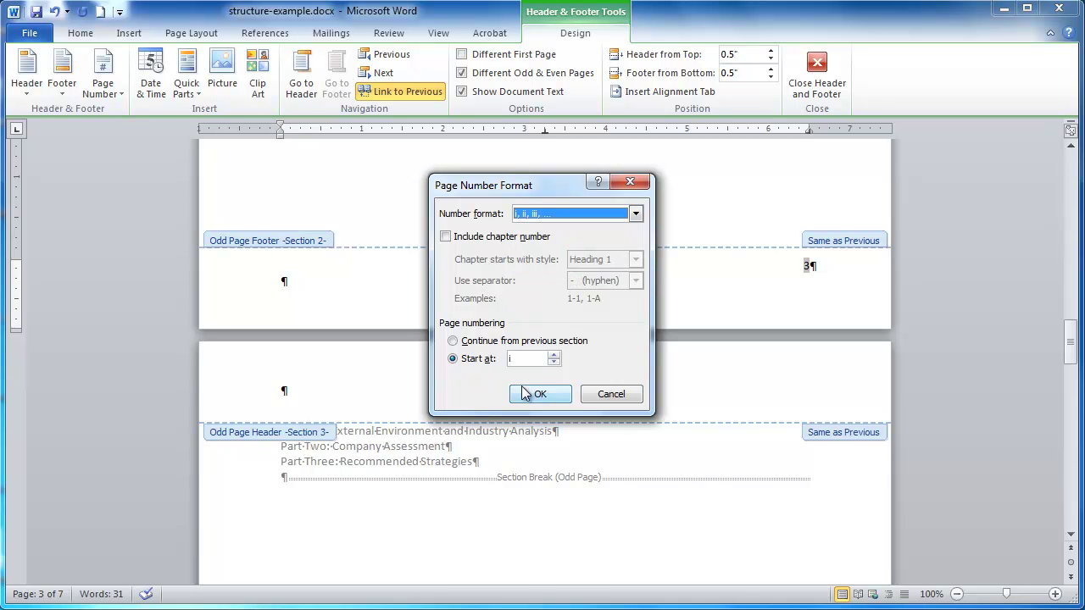
left_click(553, 394)
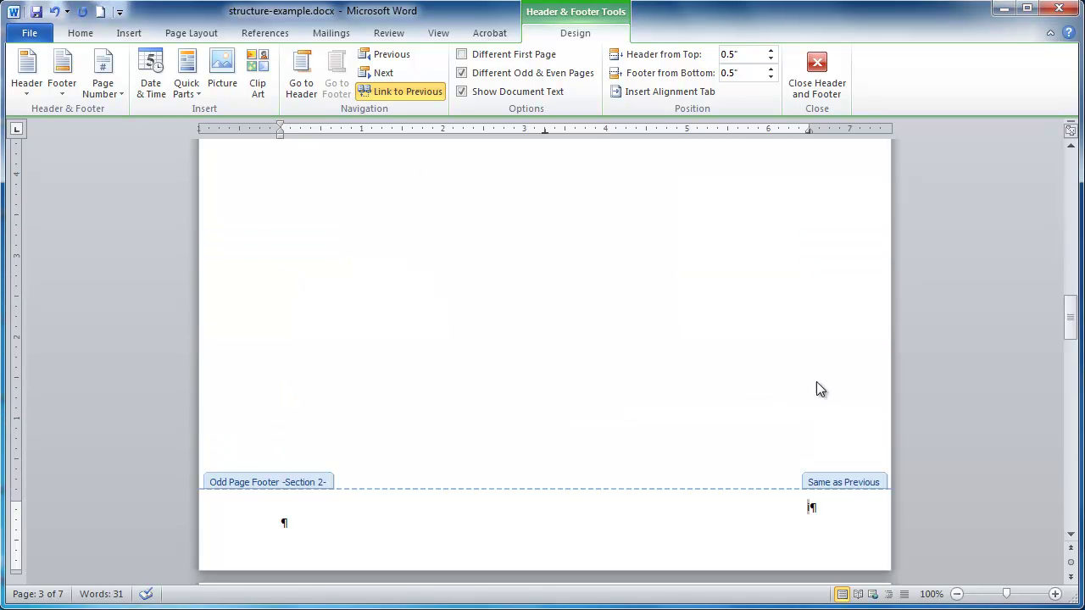
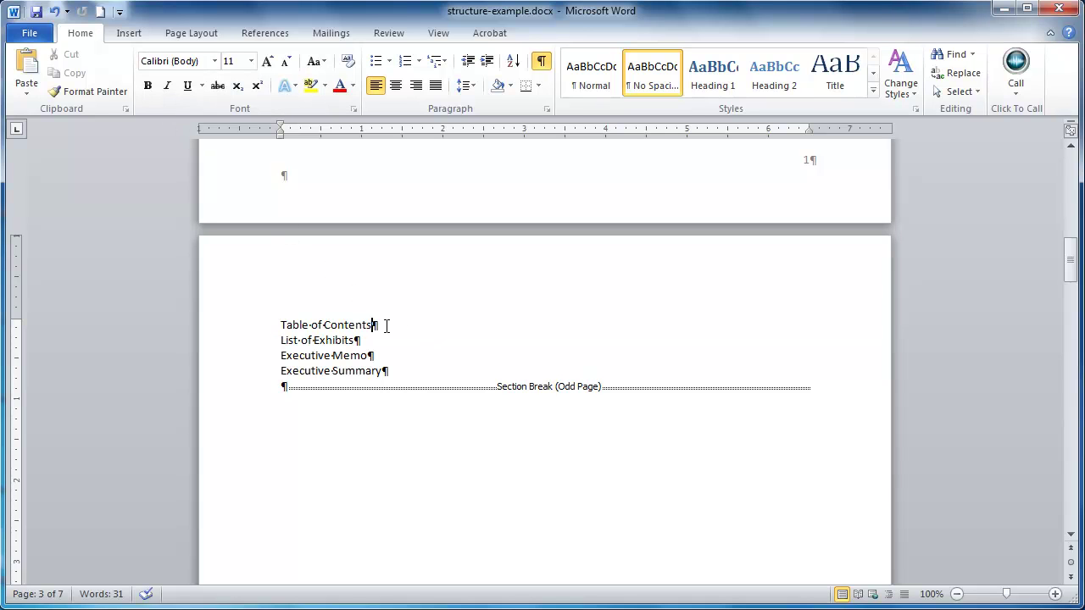
- Add a blank line and a page break after "Table of Contents" so that "List of Exhibits" starts a new page
key("Return")
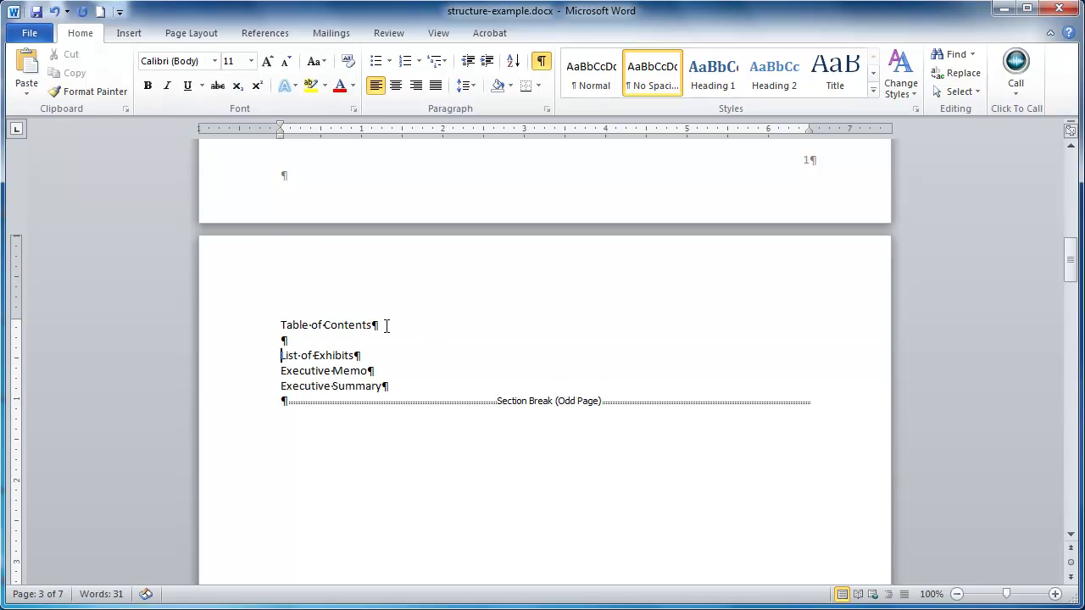
left_click(133, 34)
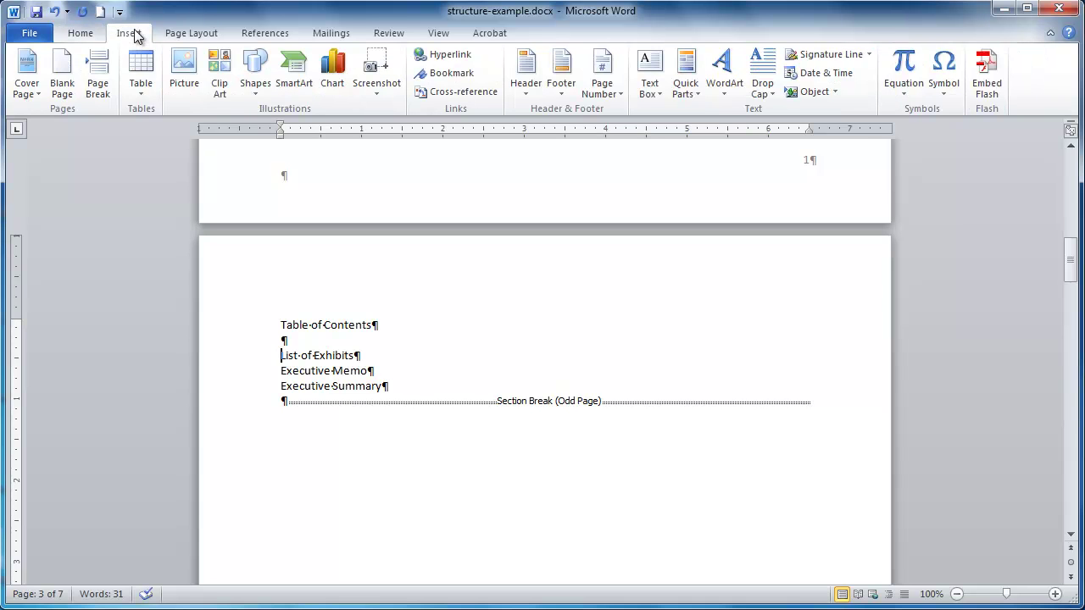
left_click(95, 81)
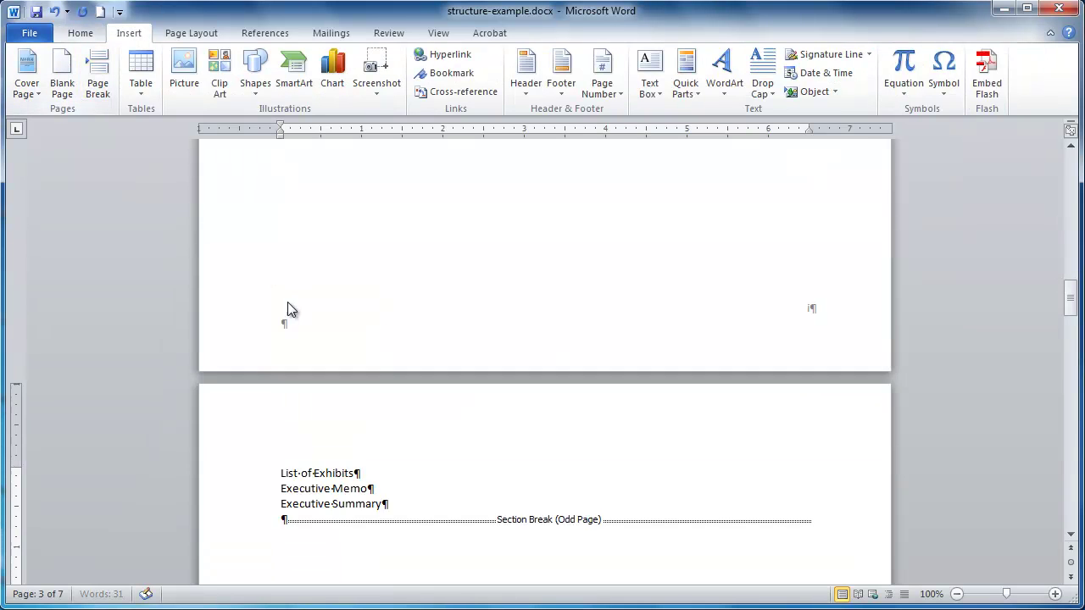
- Add a blank line and a page break after both "List of Exhibits" and "Executive Memo"
left_click(281, 286)
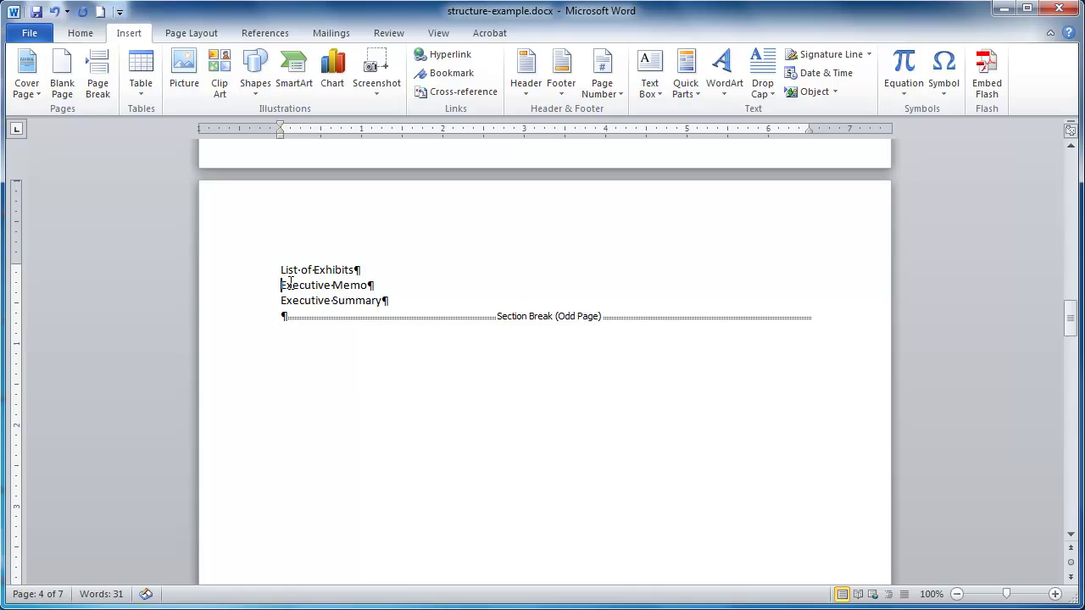
key("Return")
left_click(96, 80)
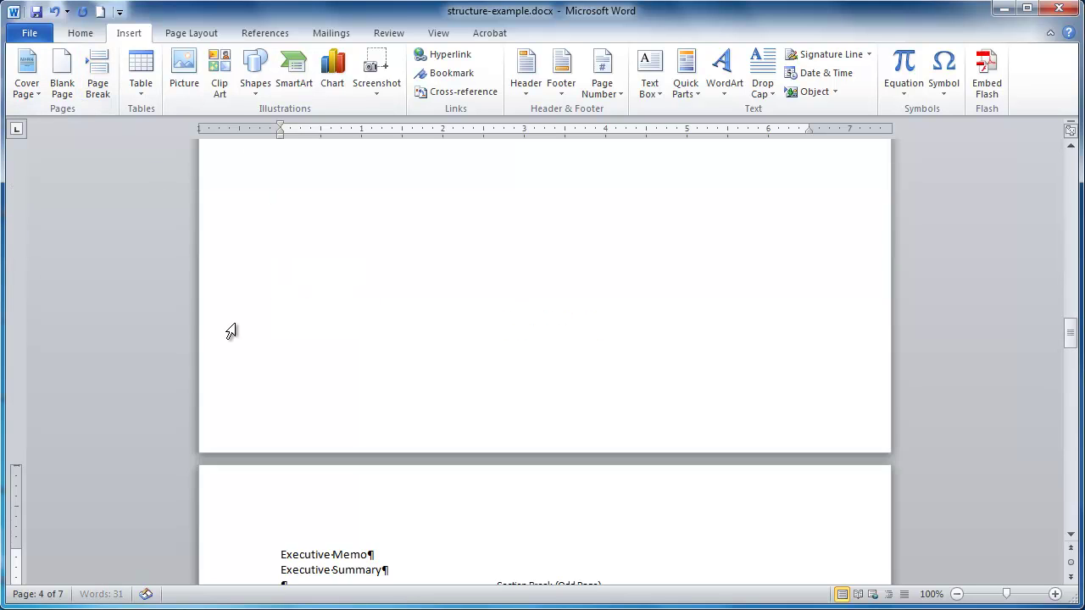
key("Return")
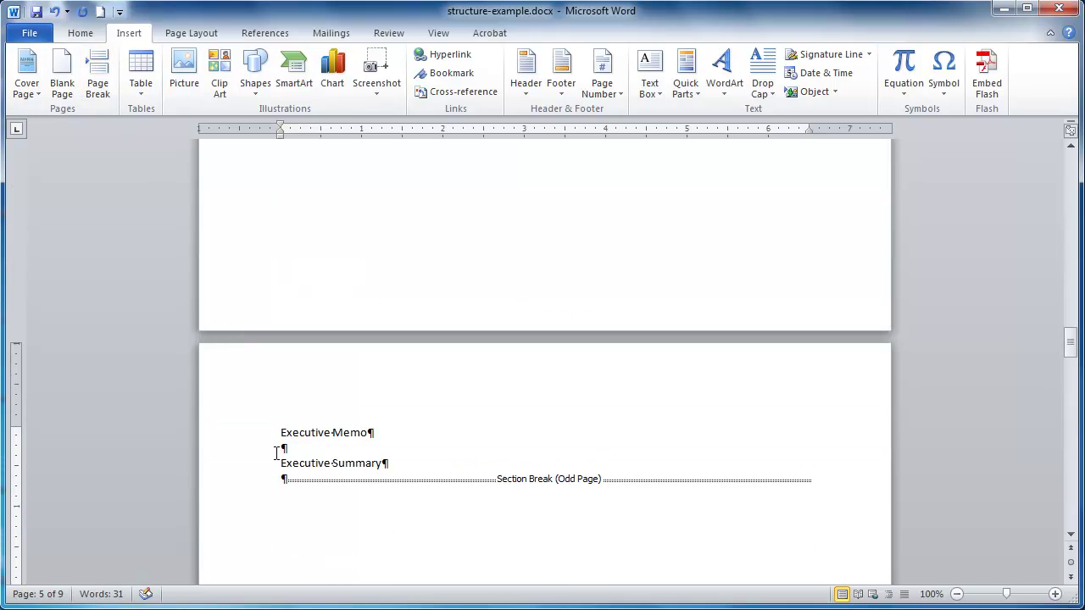
left_click(98, 72)
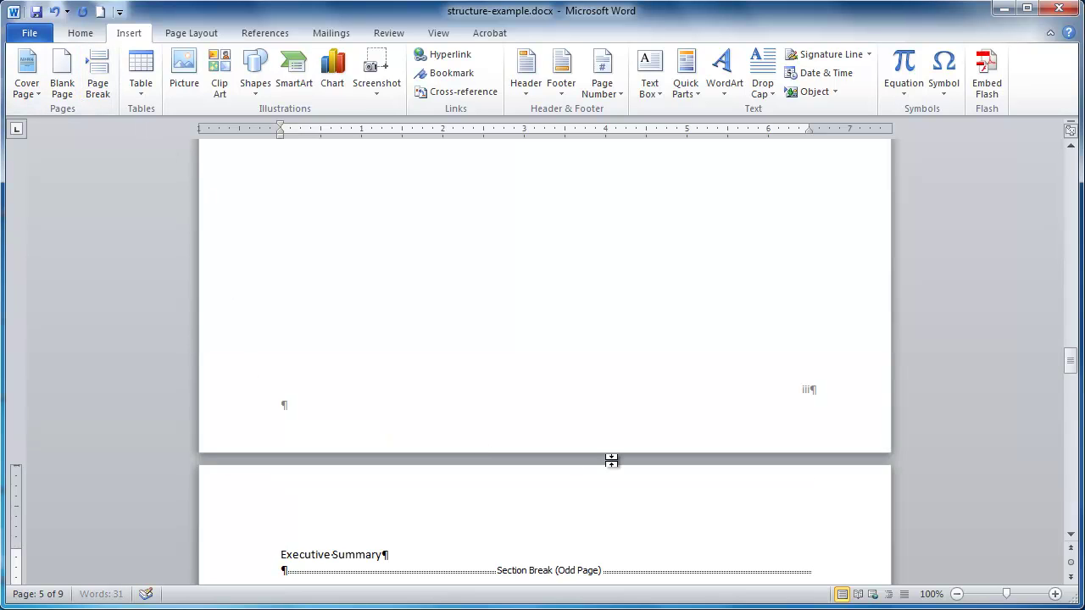
- Examine the footers of the section 2 pages for page numbers on odd and even pages
scroll(478, 453, "down", 4)
scroll(603, 411, "up", 20)
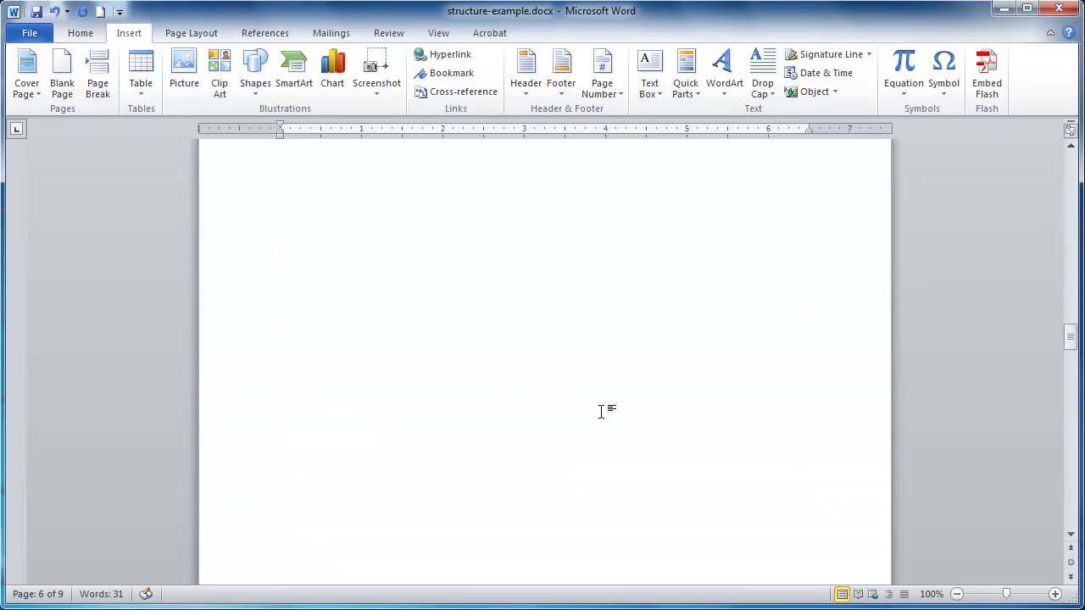
scroll(515, 416, "up", 20)
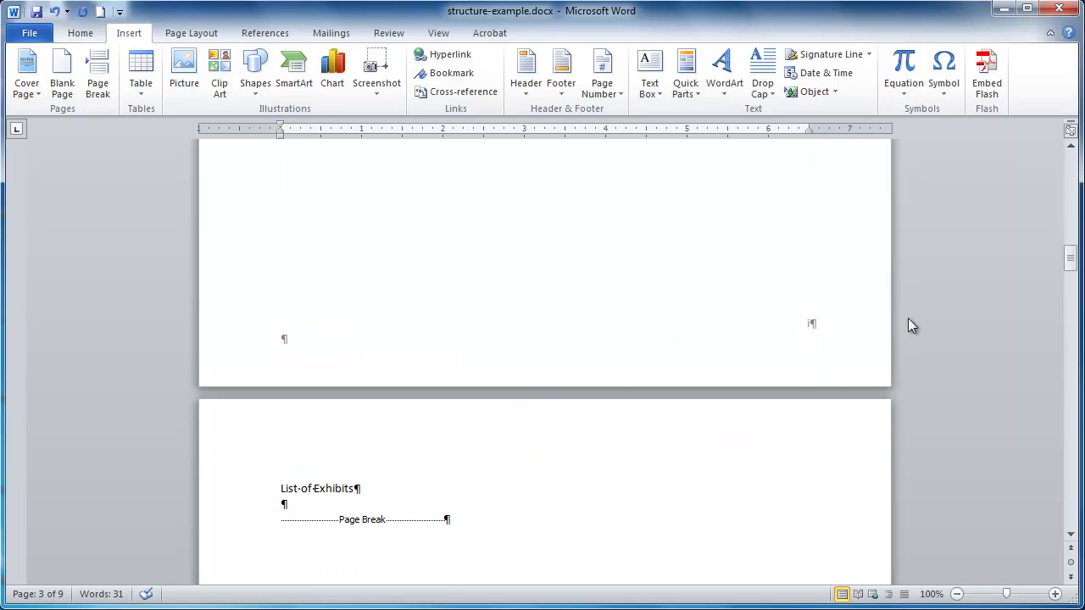
scroll(837, 367, "down", 20)
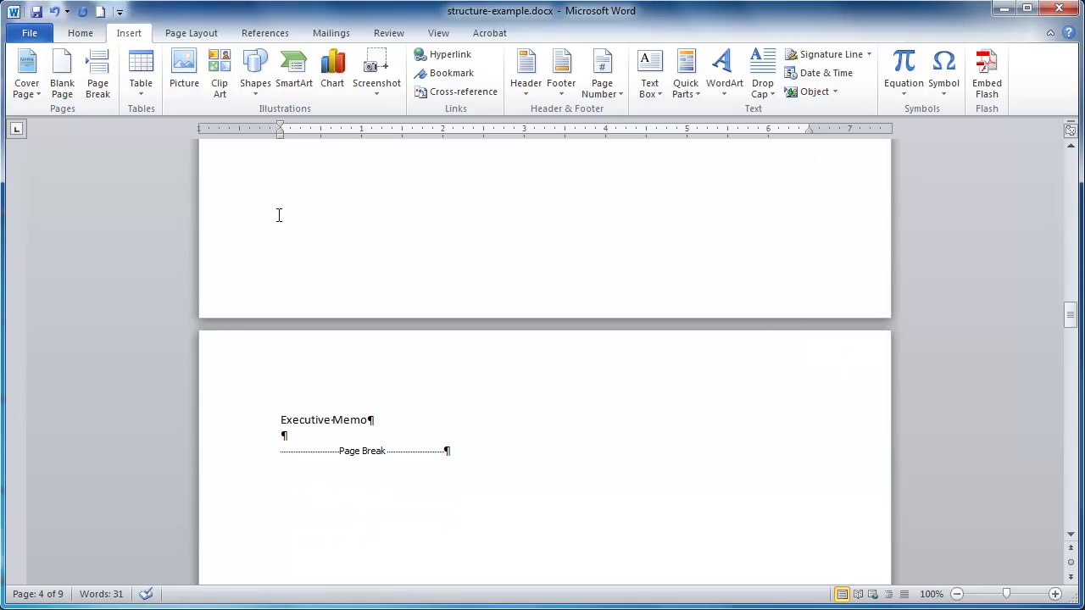
scroll(784, 472, "down", 1)
scroll(784, 471, "down", 15)
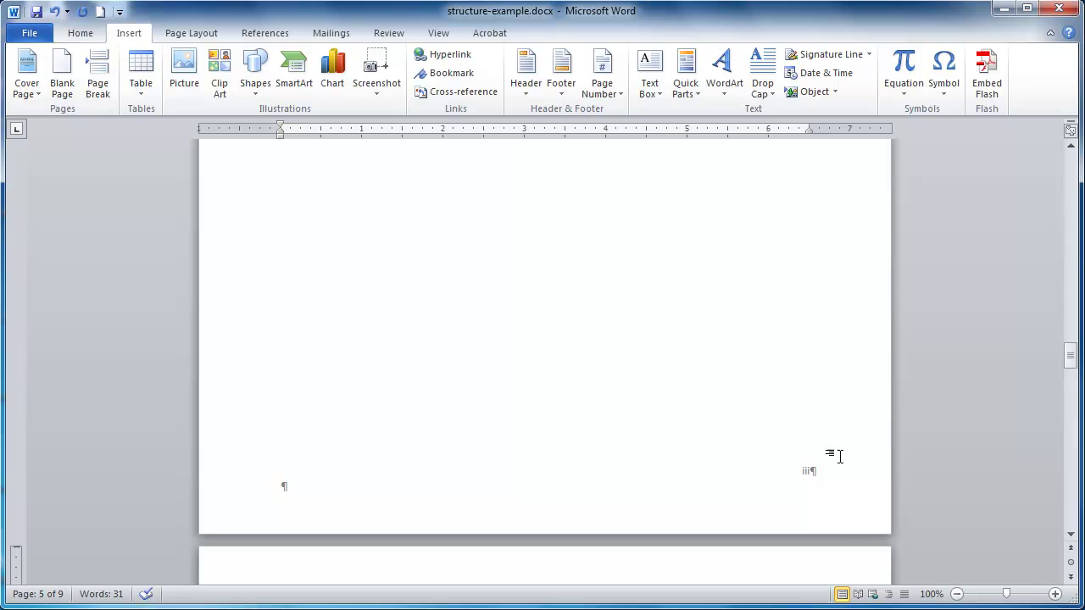
scroll(734, 440, "up", 20)
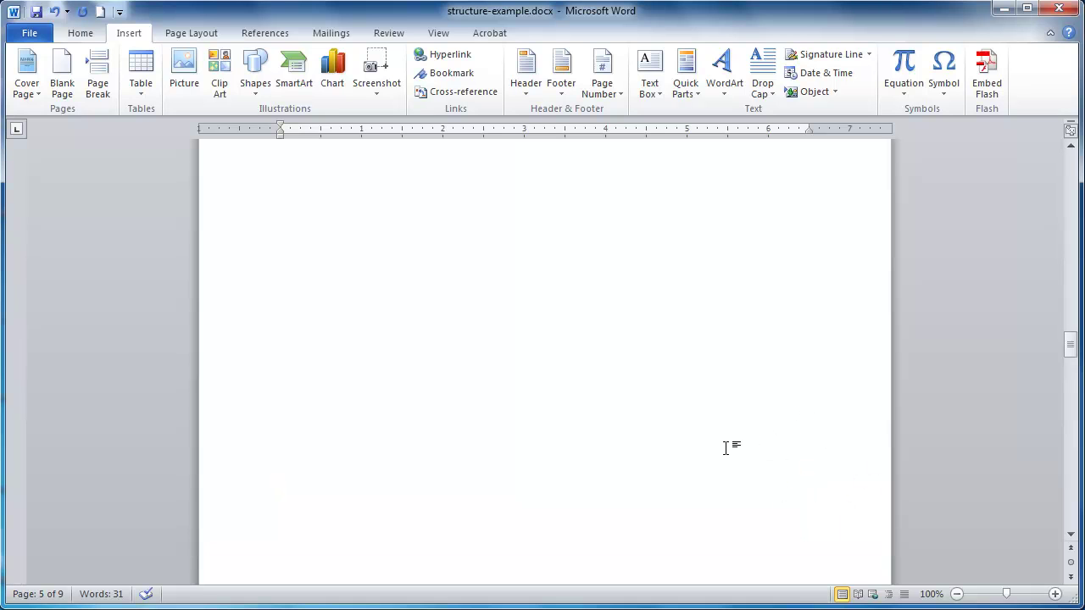
scroll(727, 449, "up", 5)
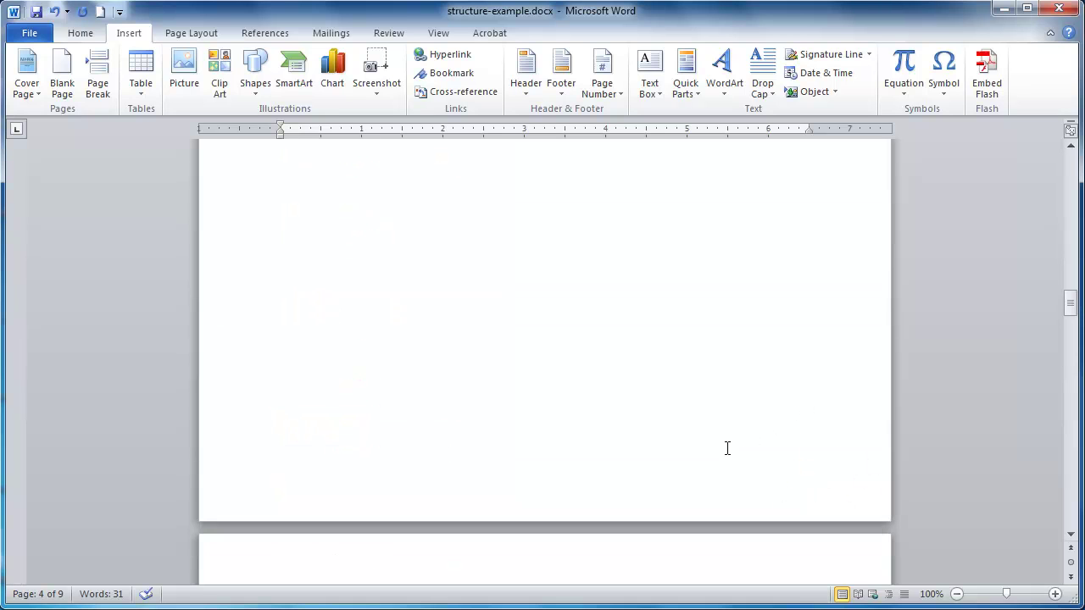
scroll(727, 449, "down", 3)
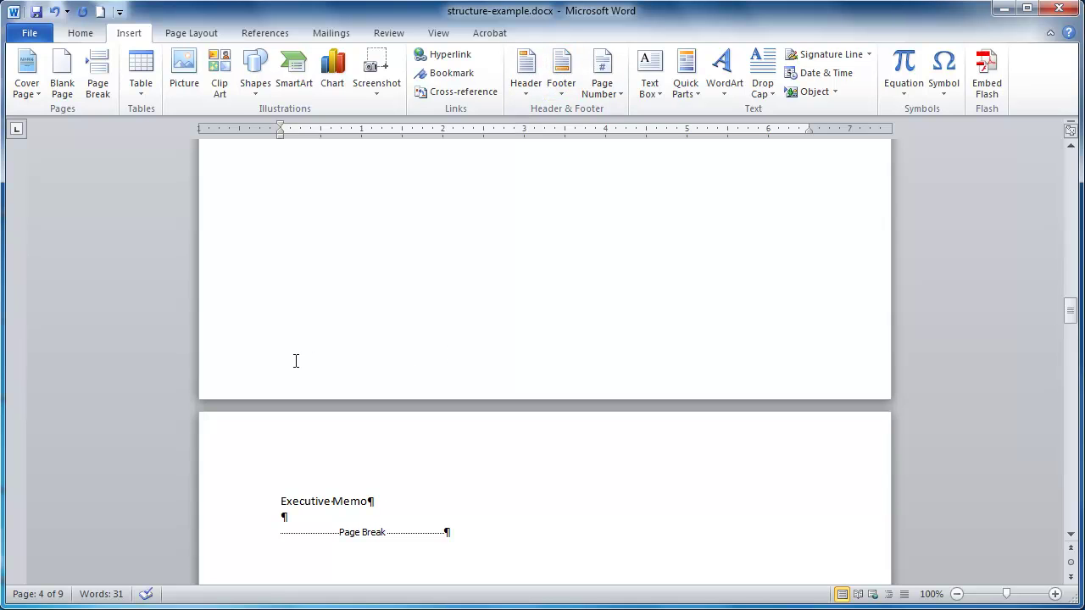
- Open the even-page footer of section 2 on the "List of Exhibits" page for editing
scroll(296, 359, "down", 7)
double_click(400, 390)
scroll(404, 402, "down", 1)
scroll(353, 368, "up", 7)
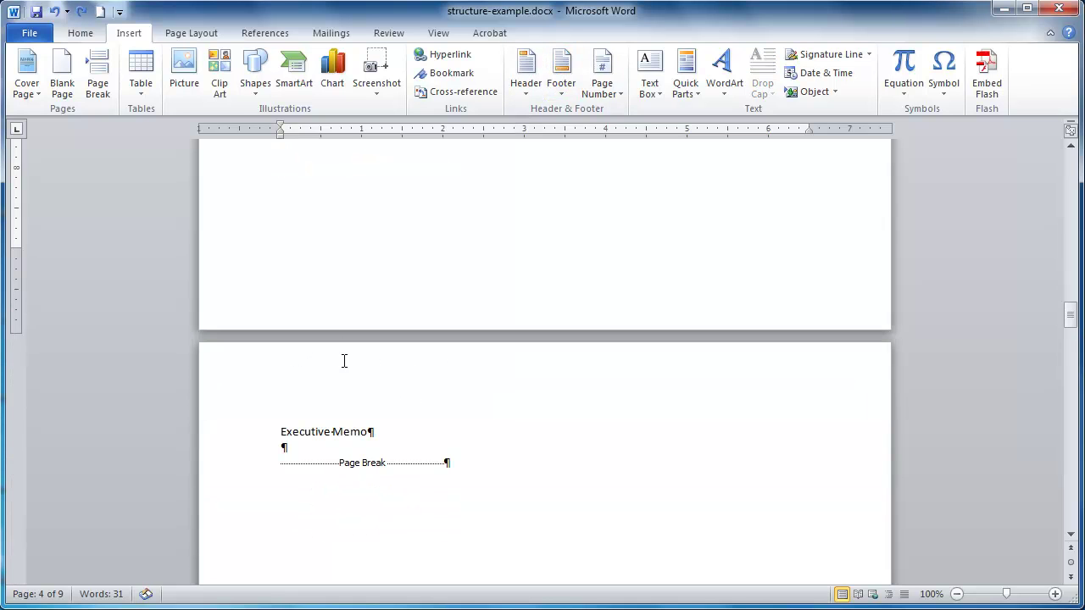
double_click(332, 304)
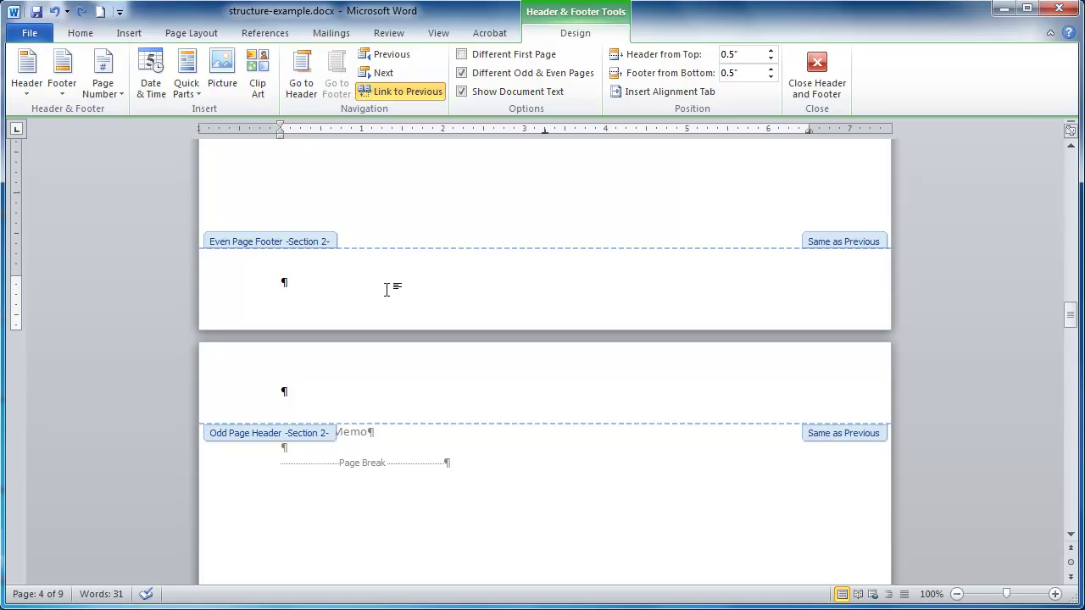
- Insert a plain left-aligned page number at the bottom of the even pages
scroll(534, 290, "up", 4)
scroll(534, 296, "up", 10)
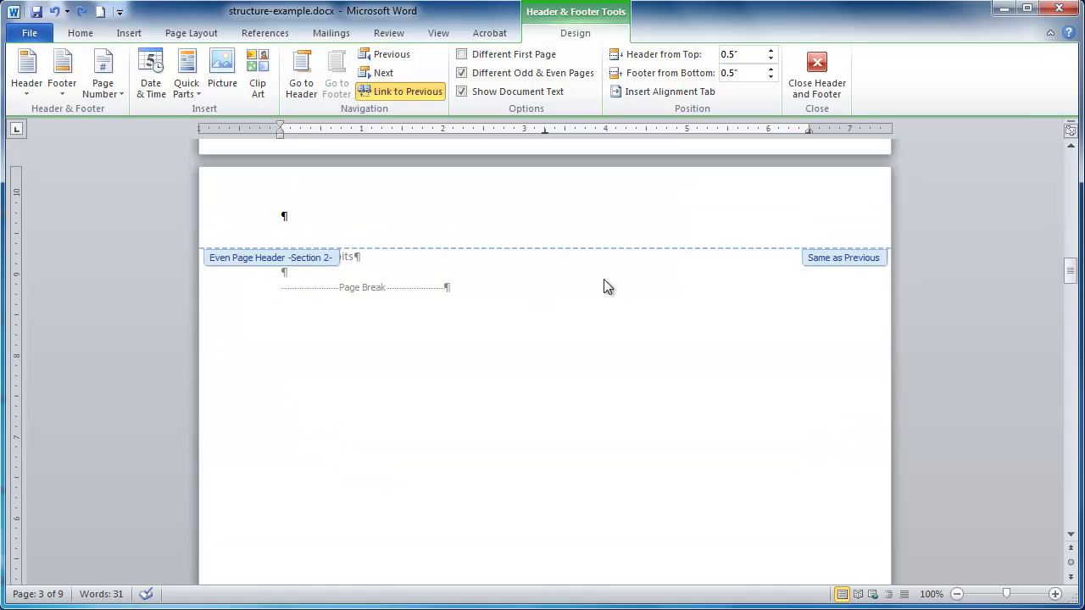
scroll(600, 279, "up", 3)
scroll(640, 331, "down", 15)
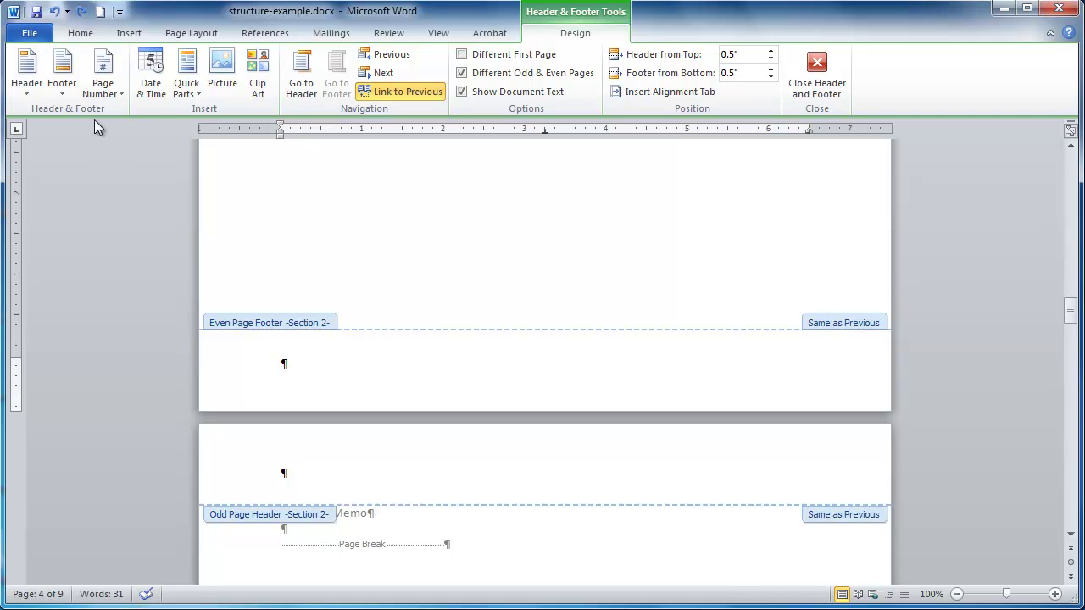
left_click(105, 83)
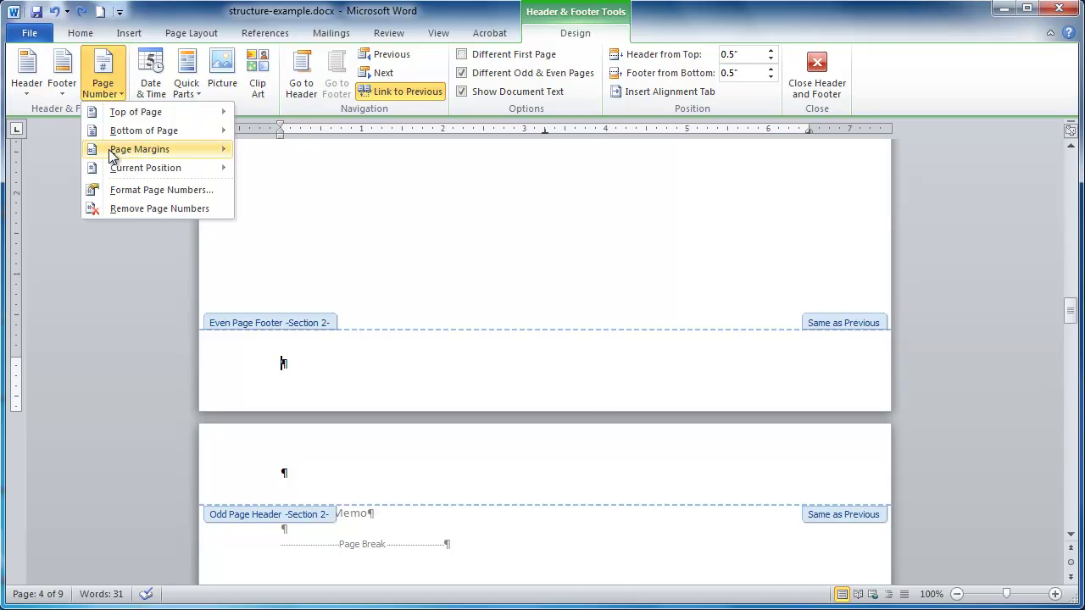
mouse_move(111, 134)
left_click(267, 167)
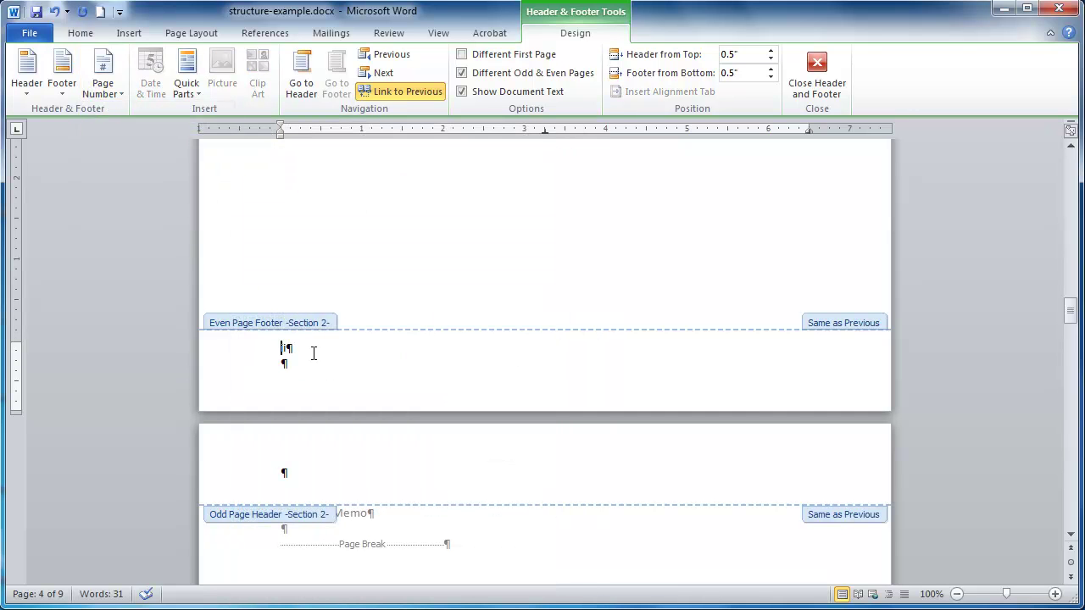
- Check the page numbering in the odd-page and even-page footers throughout section 2
scroll(598, 246, "up", 3)
scroll(598, 246, "down", 9)
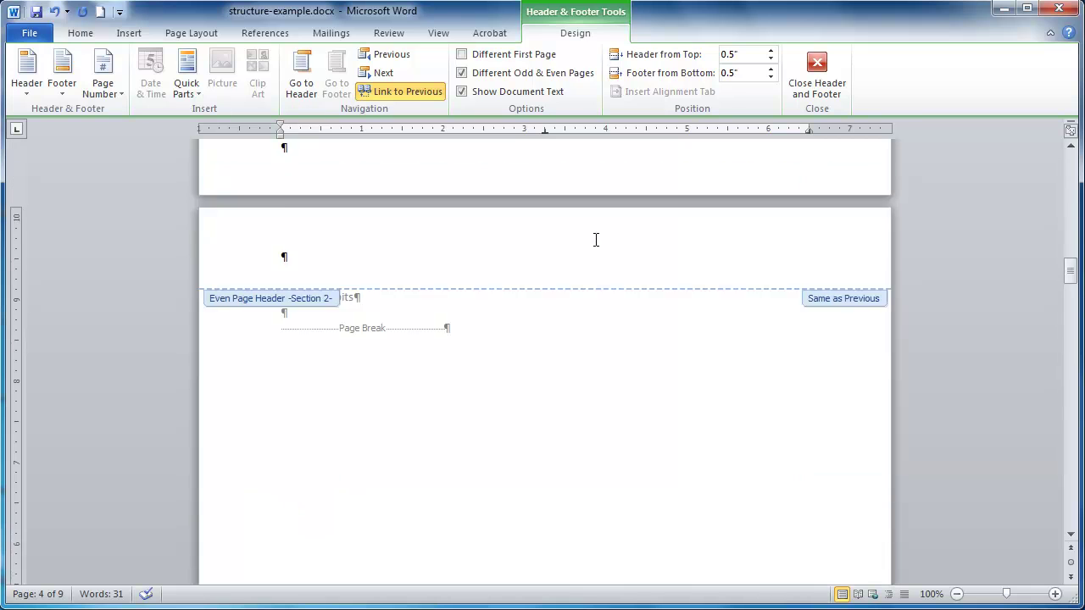
scroll(817, 194, "up", 3)
scroll(648, 288, "up", 7)
scroll(650, 290, "down", 20)
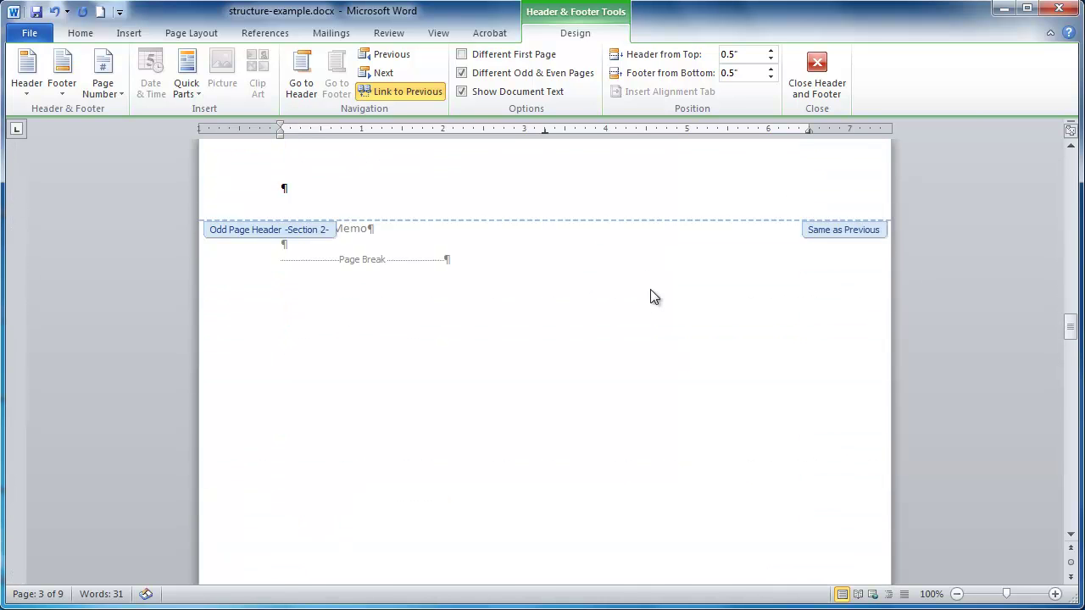
scroll(695, 369, "down", 18)
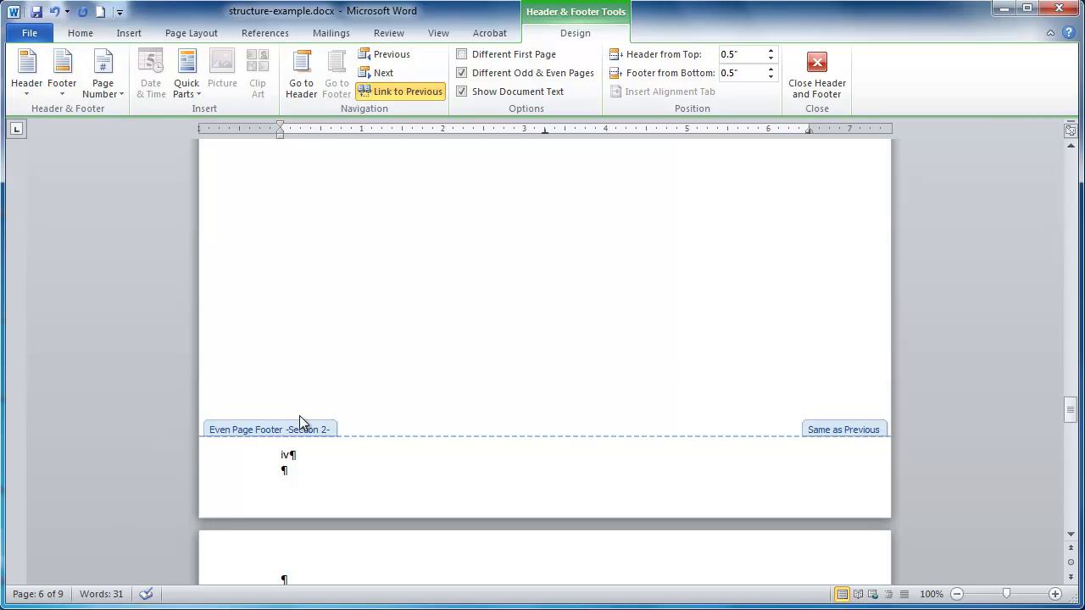
scroll(592, 340, "up", 20)
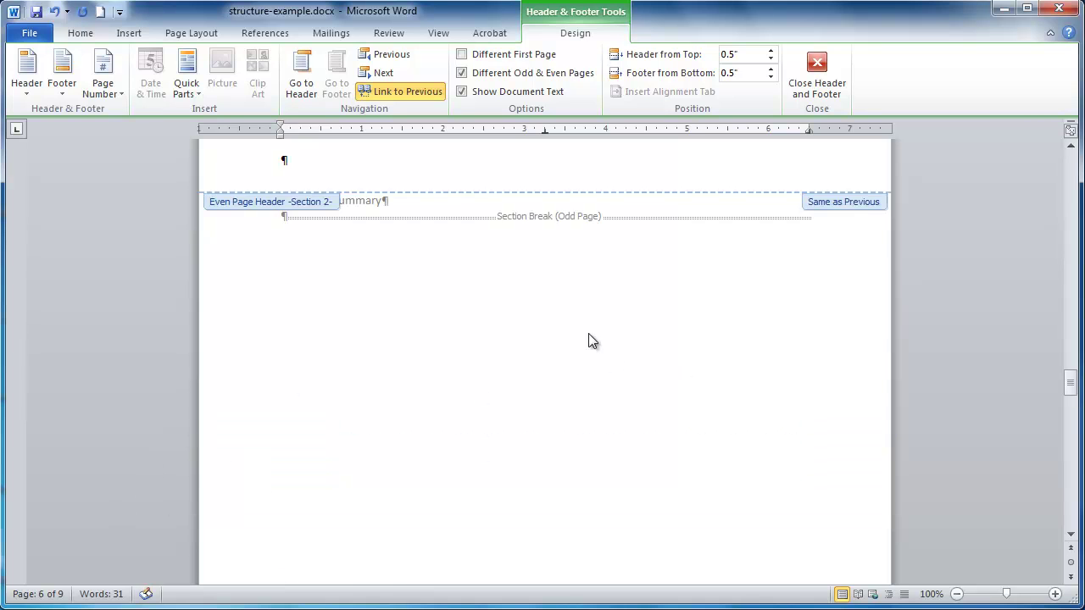
scroll(589, 333, "up", 6)
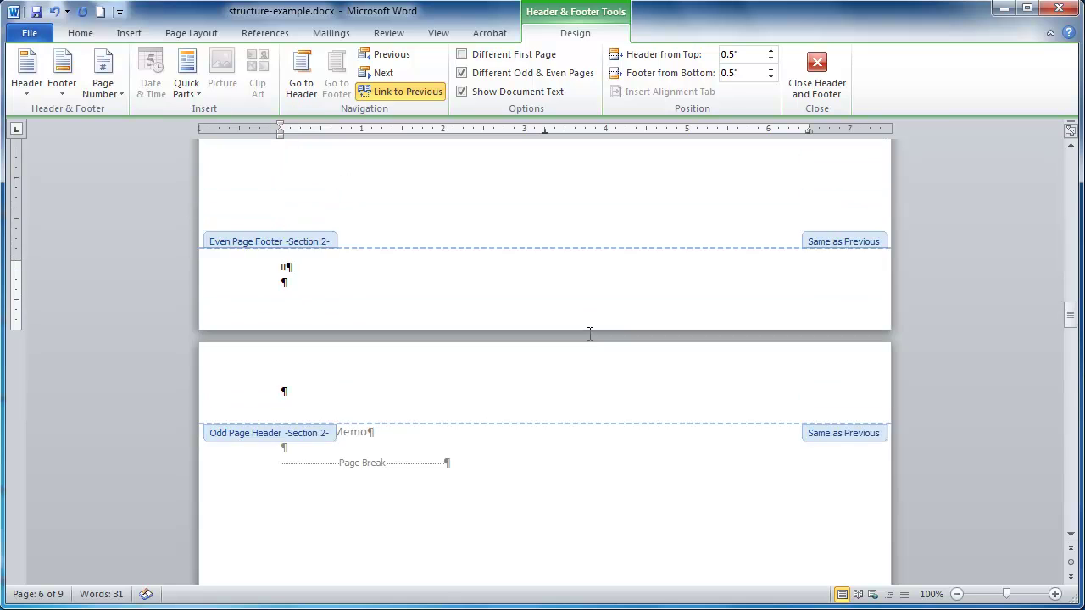
- Unlink the odd-page footer of section 2 from the previous section
scroll(590, 334, "up", 1)
scroll(590, 334, "up", 20)
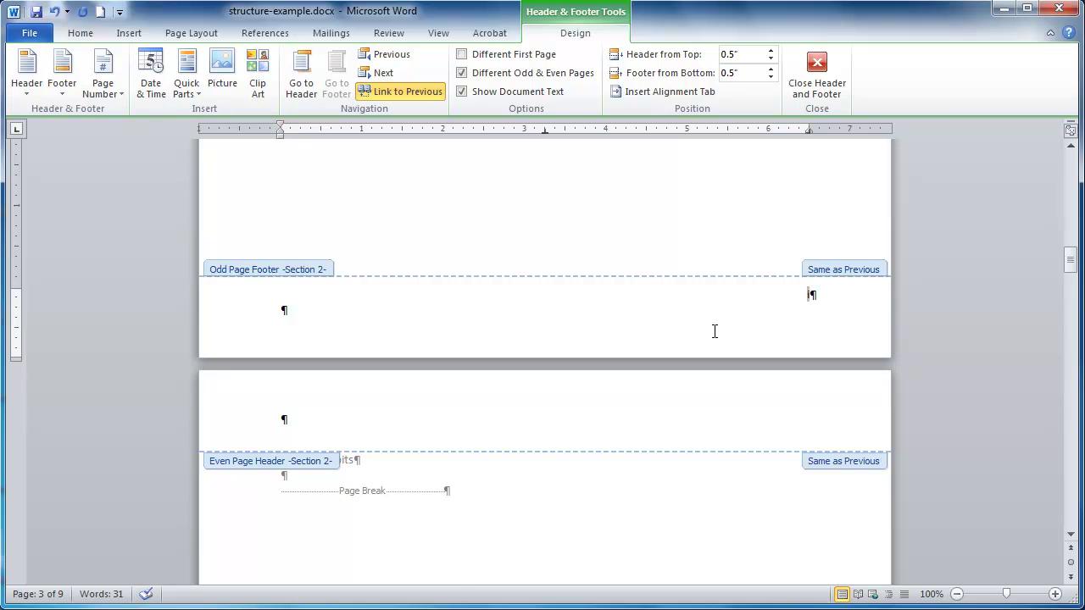
left_click(406, 95)
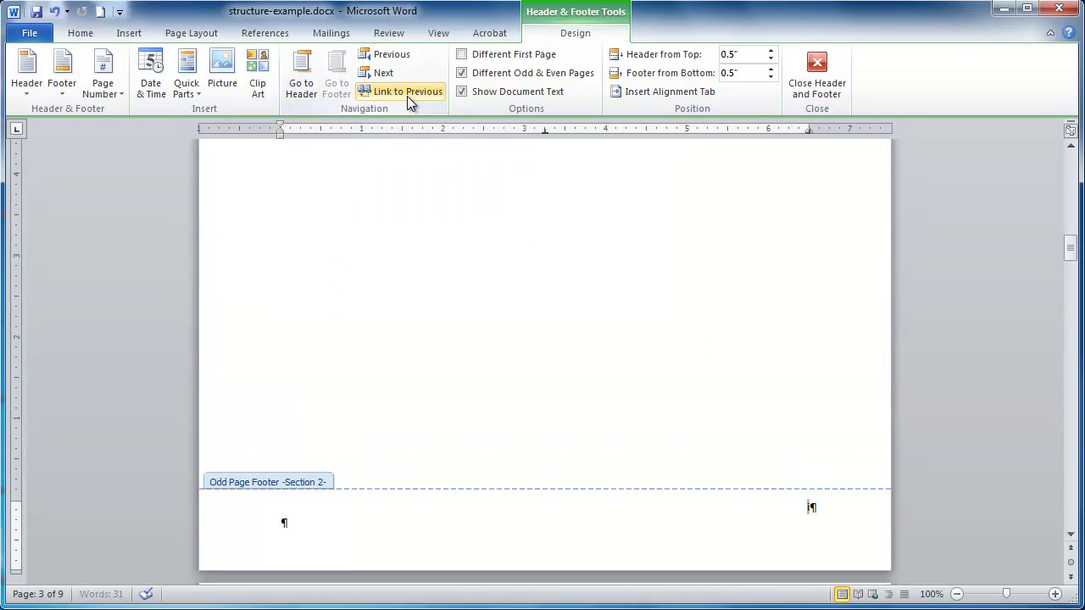
- Delete the page number from the odd-page footer of section 1
scroll(687, 526, "down", 2)
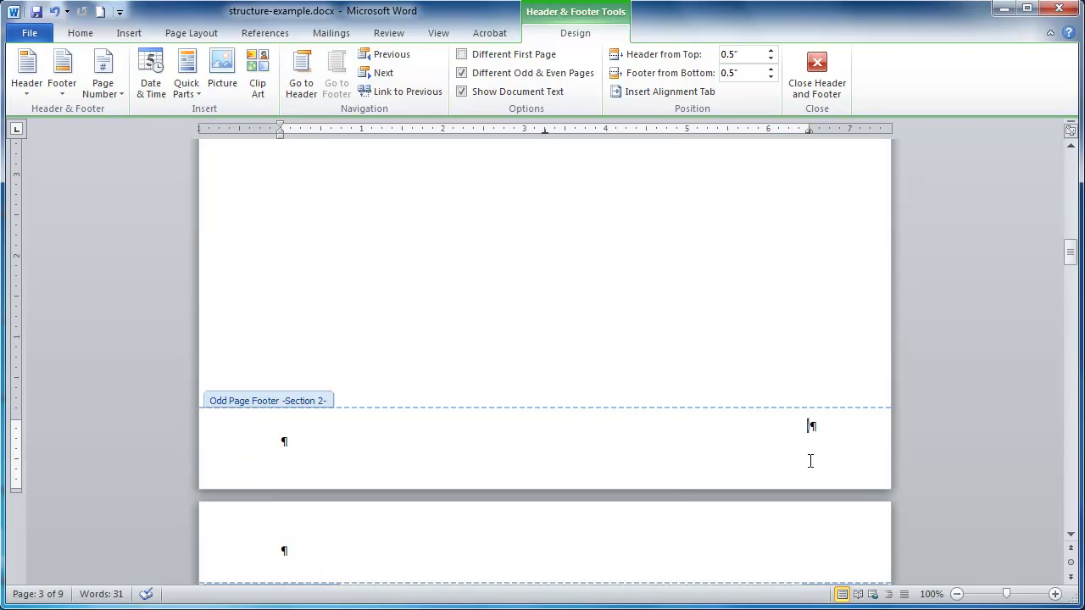
scroll(853, 448, "up", 10)
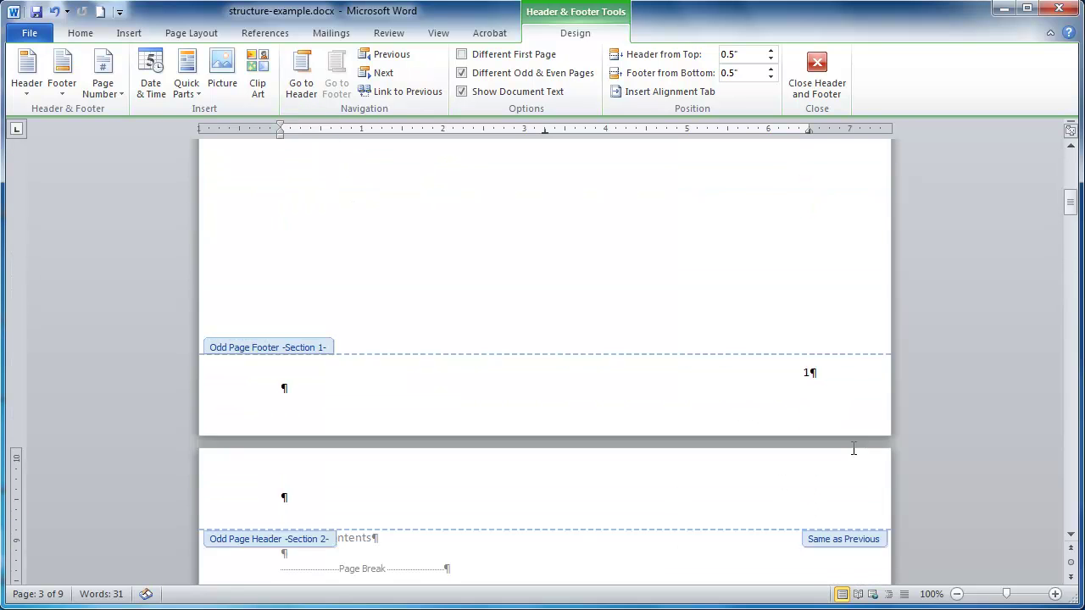
left_click(805, 414)
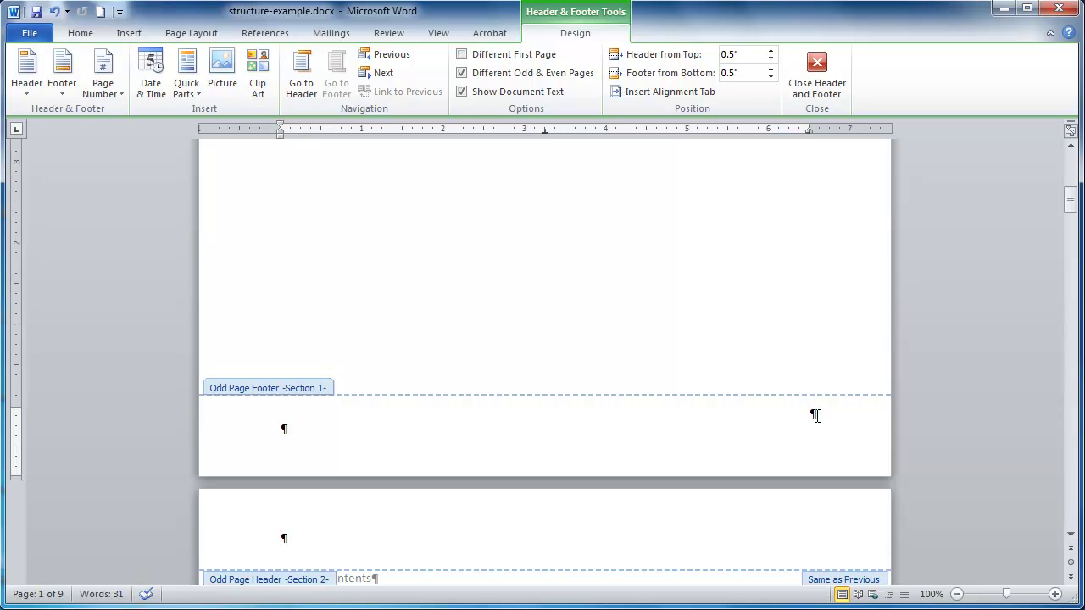
- Check the page numbers in the footers from the start of section 2 through section 3
scroll(815, 415, "down", 5)
scroll(816, 422, "down", 12)
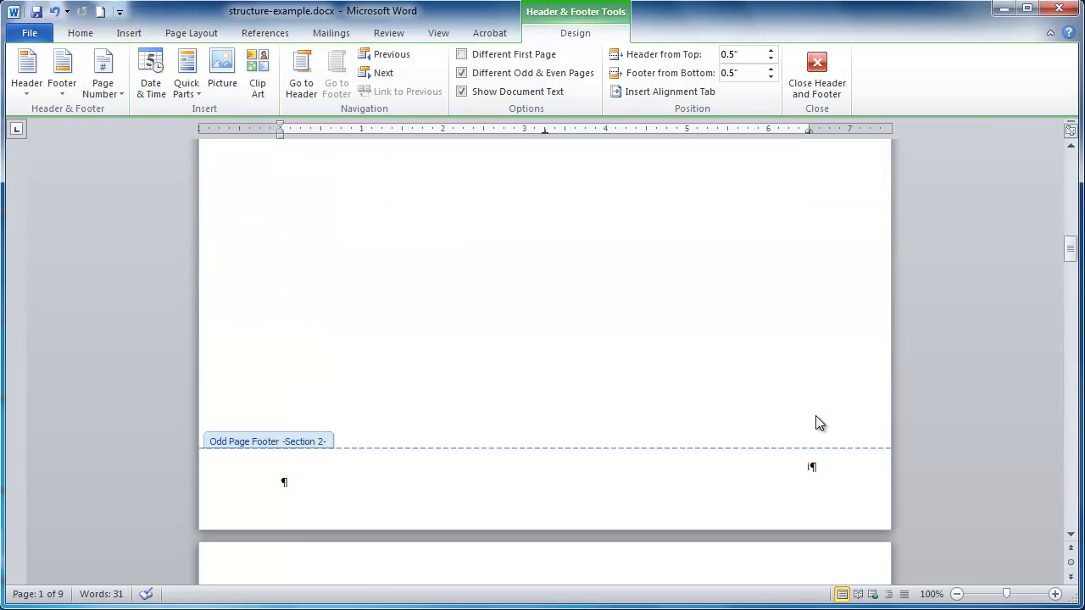
scroll(848, 515, "down", 18)
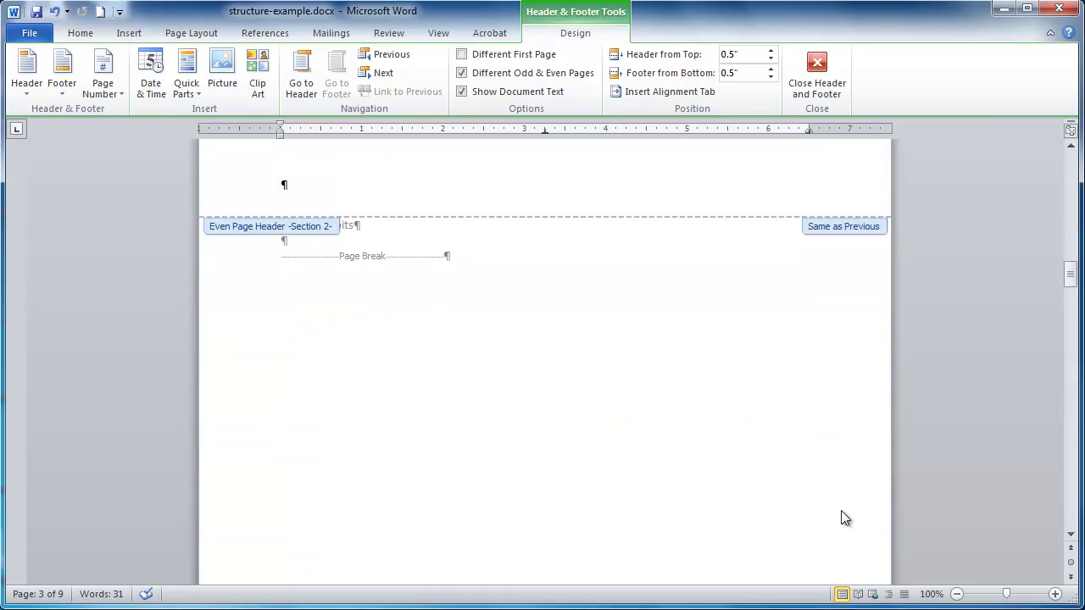
scroll(673, 450, "down", 20)
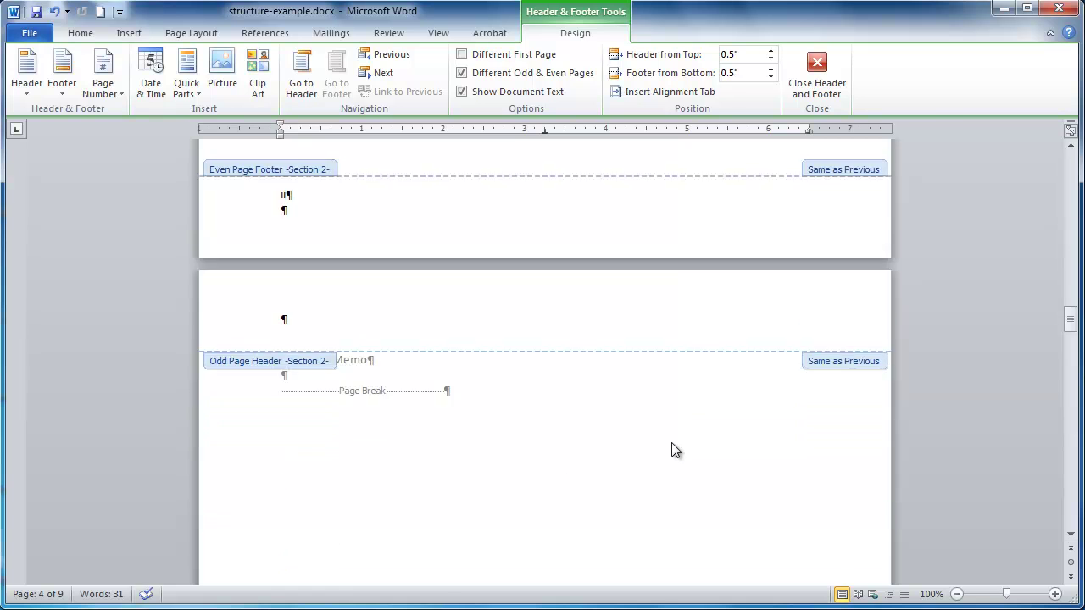
scroll(622, 363, "down", 20)
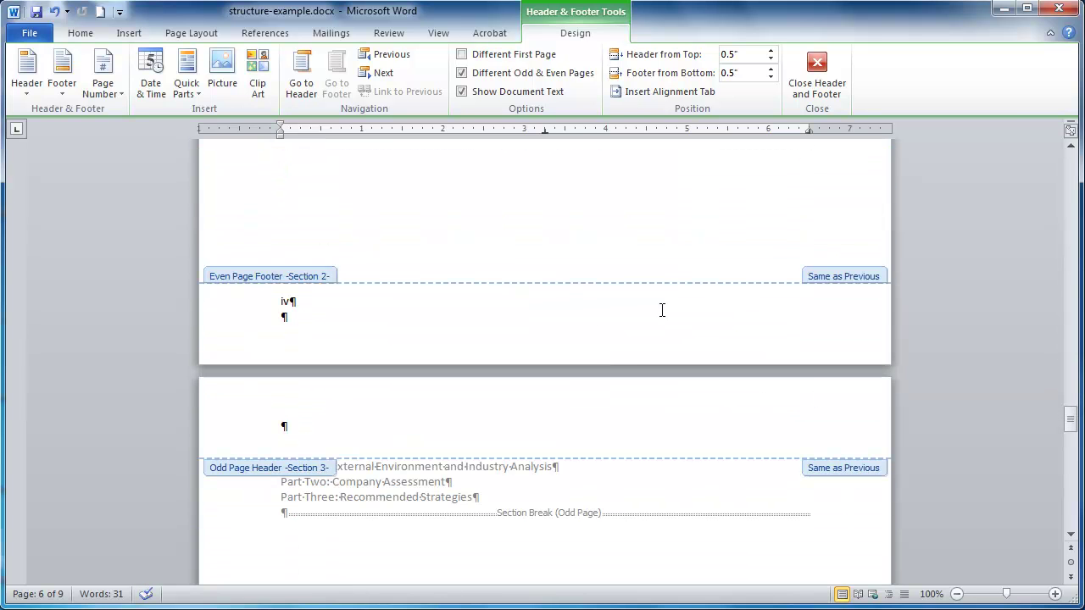
scroll(636, 380, "down", 20)
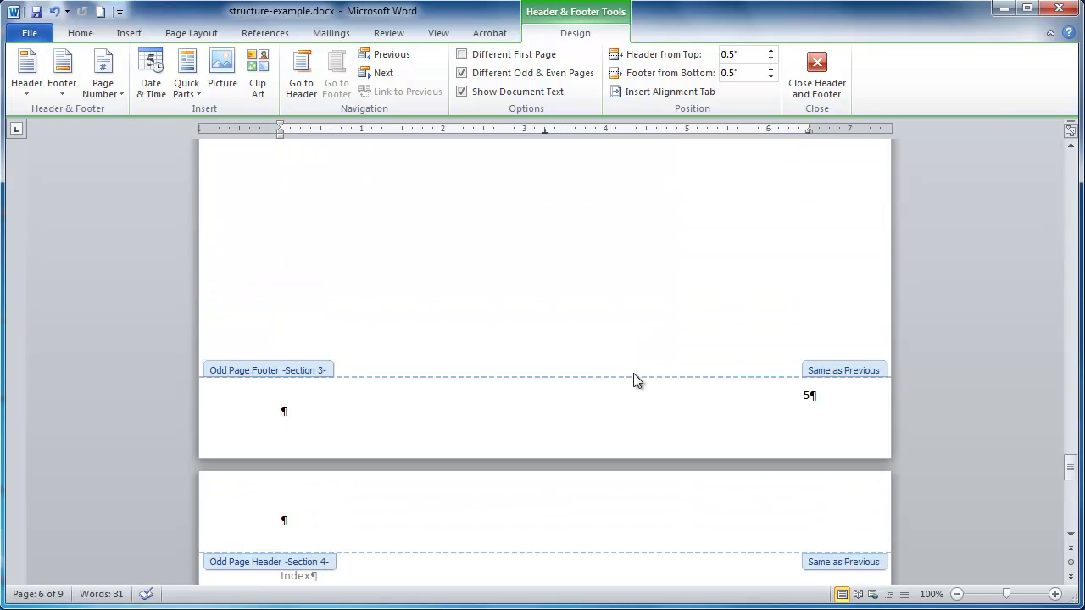
- Restart the page numbering of section 3 at 1, starting from its odd-page footer
left_click(852, 396)
scroll(628, 266, "up", 15)
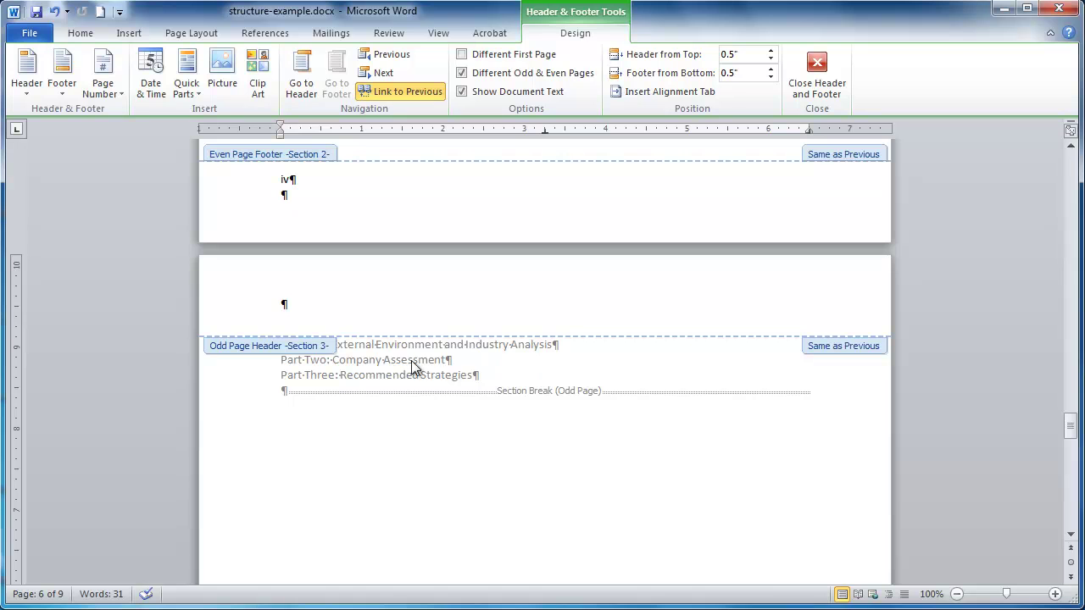
scroll(861, 437, "down", 15)
scroll(848, 411, "down", 5)
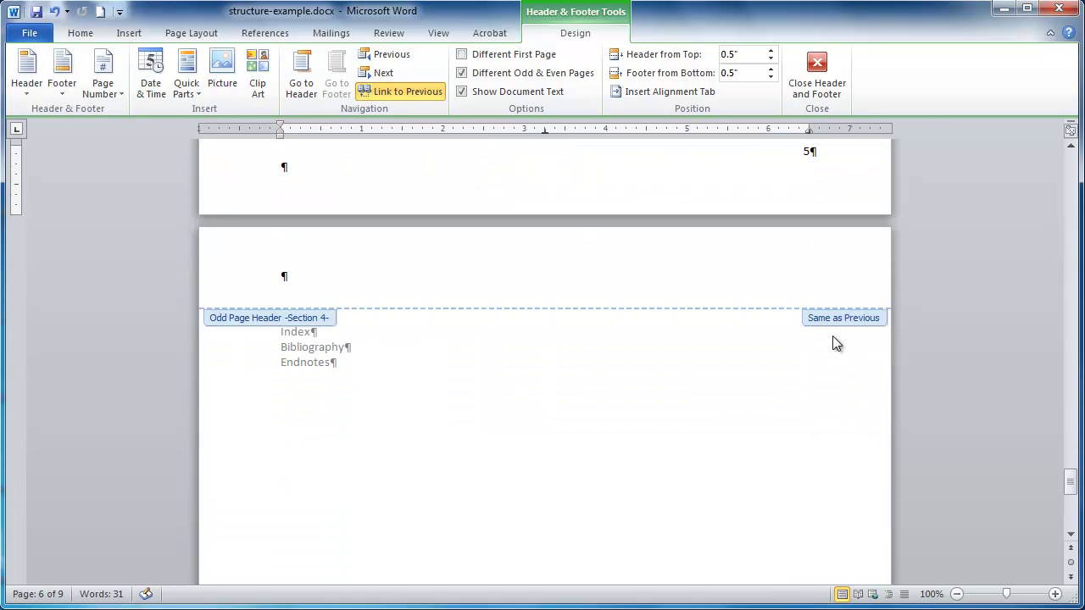
scroll(837, 356, "up", 4)
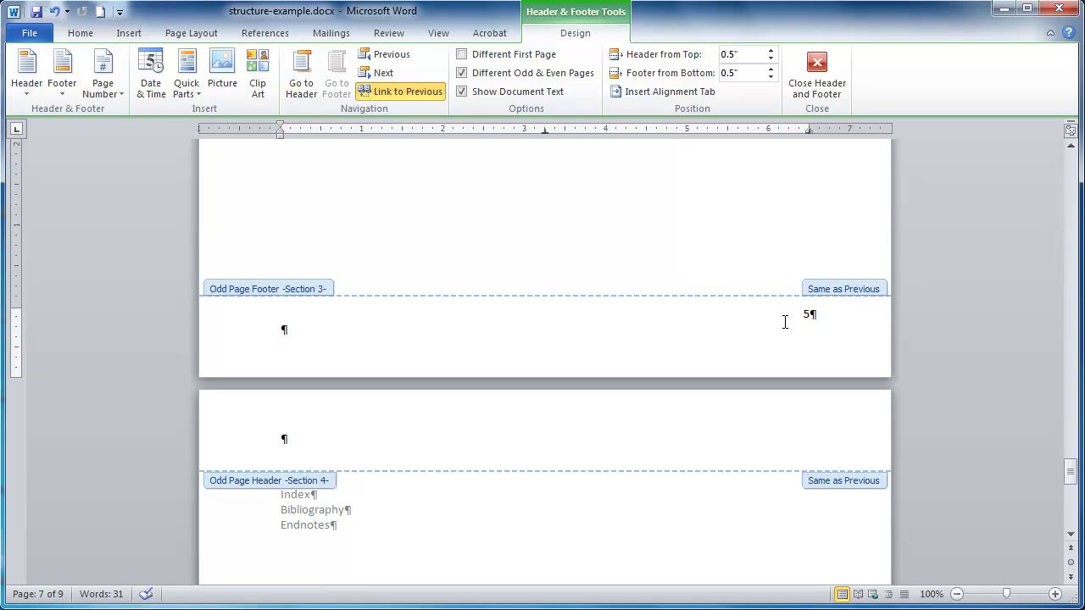
left_click(102, 78)
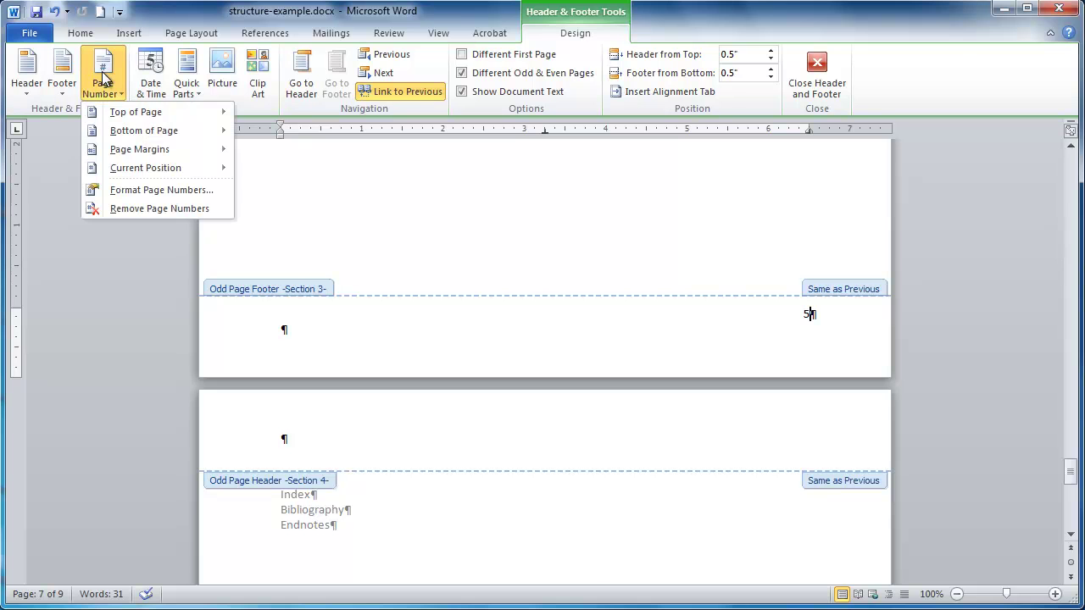
left_click(125, 190)
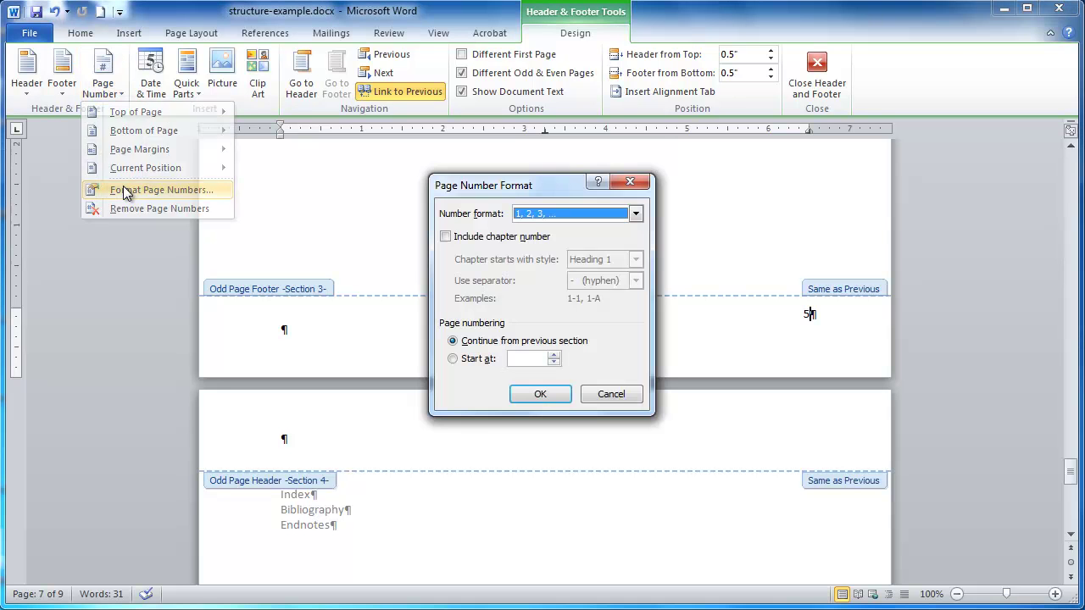
left_click(453, 359)
left_click(540, 395)
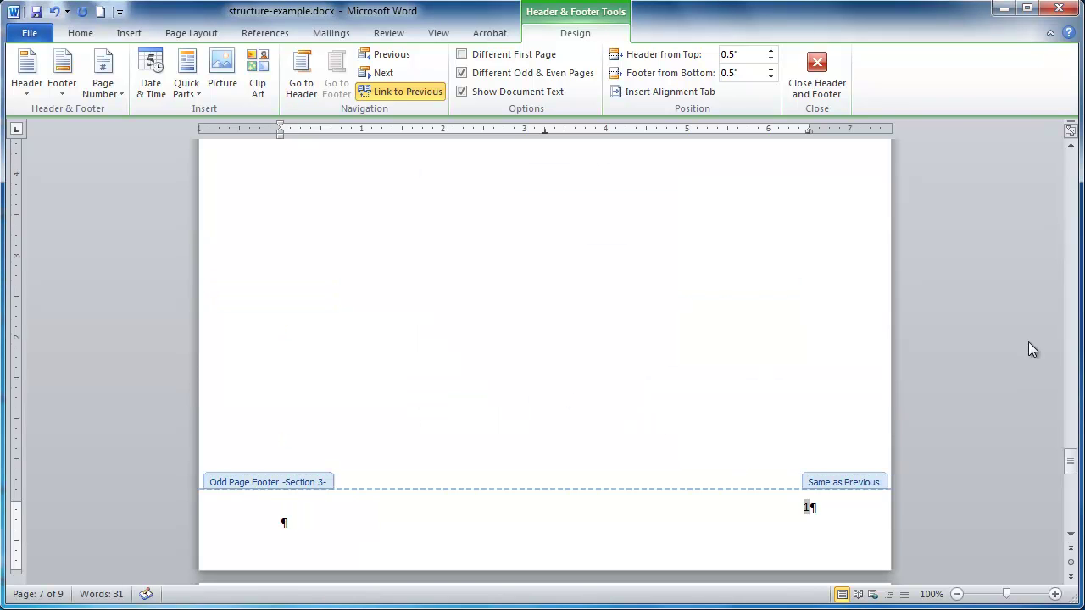
- Review the footer page numbers from the end of section 2 through sections 3 and 4
scroll(986, 349, "up", 15)
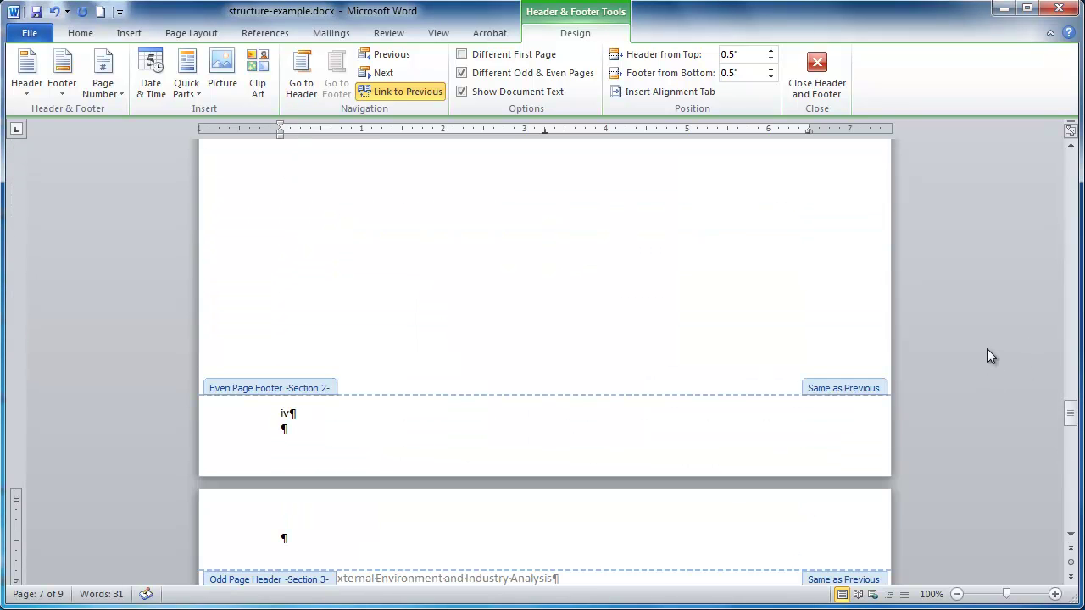
scroll(986, 348, "down", 20)
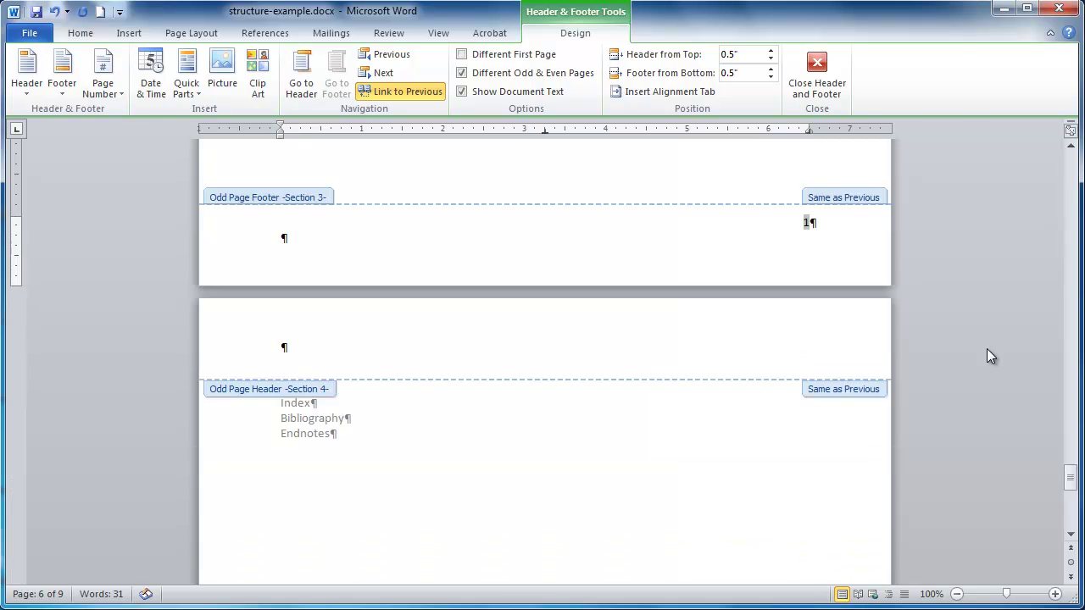
scroll(947, 338, "down", 10)
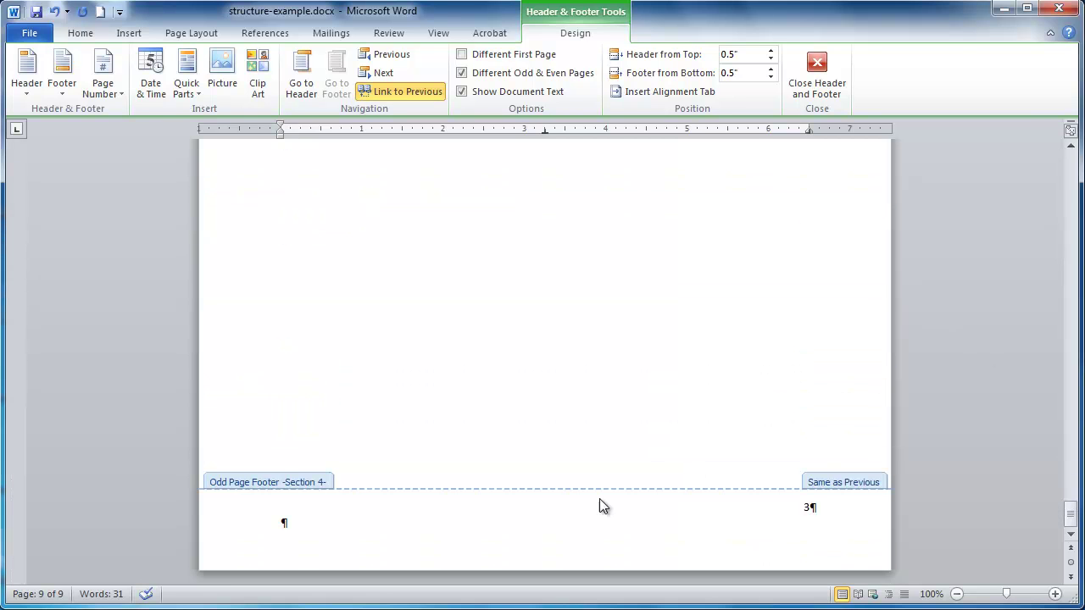
key("Up")
key("Up")
key("Up")
key("Up")
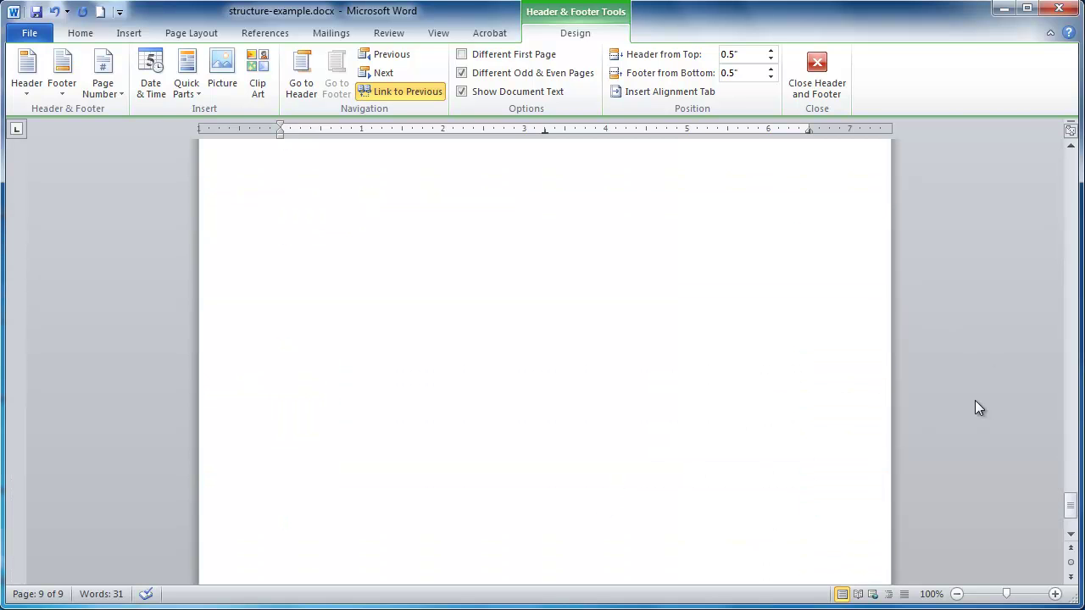
scroll(643, 297, "up", 6)
scroll(642, 297, "up", 10)
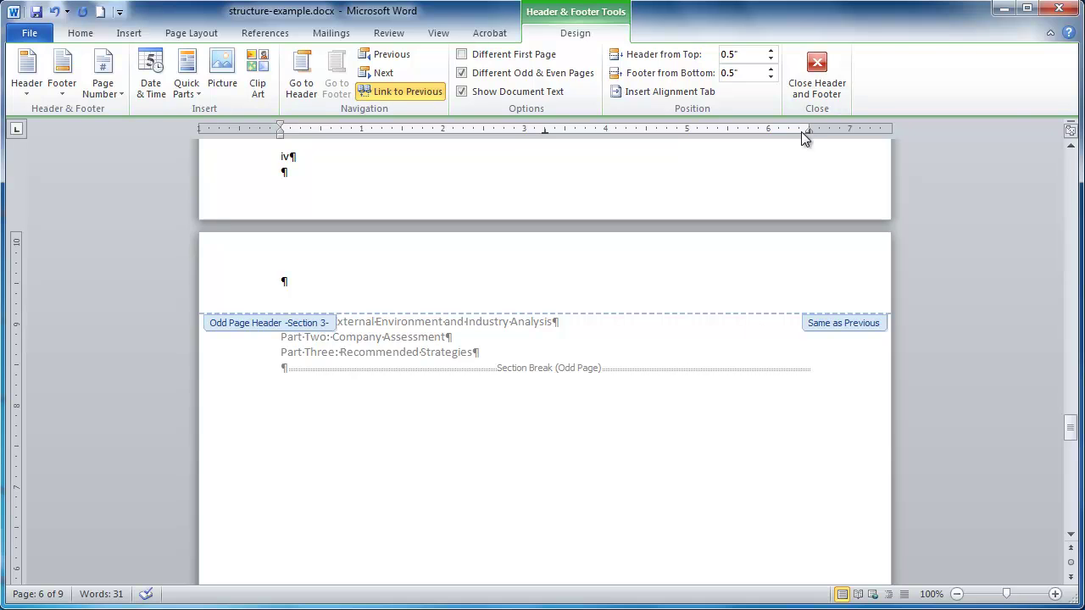
- Close footer editing and add an empty paragraph before the "Part Two" line and before the "Part Three" line
left_click(816, 74)
scroll(745, 316, "down", 20)
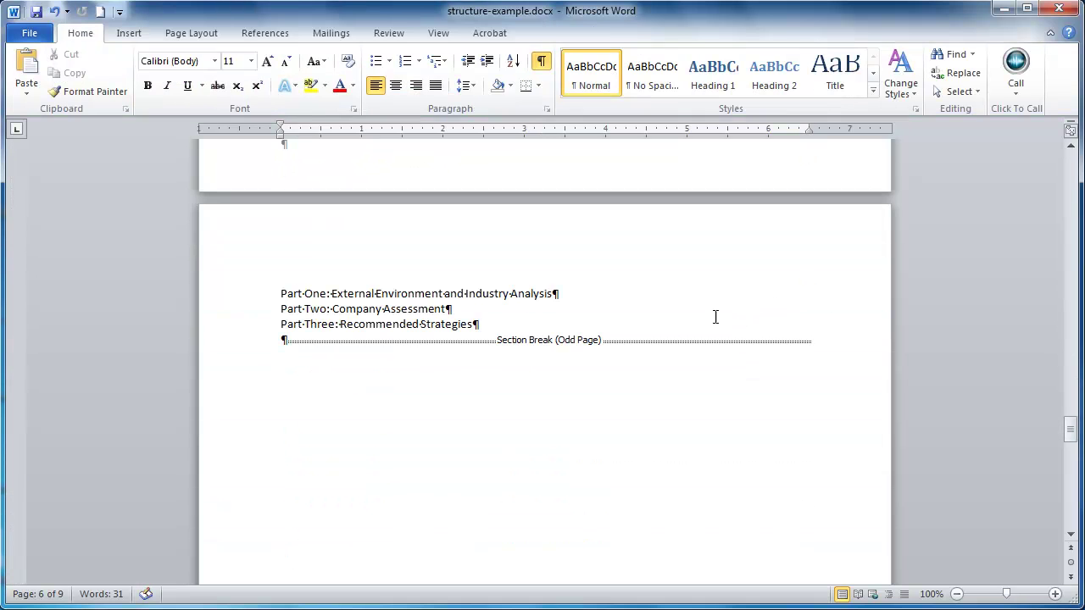
left_click(281, 311)
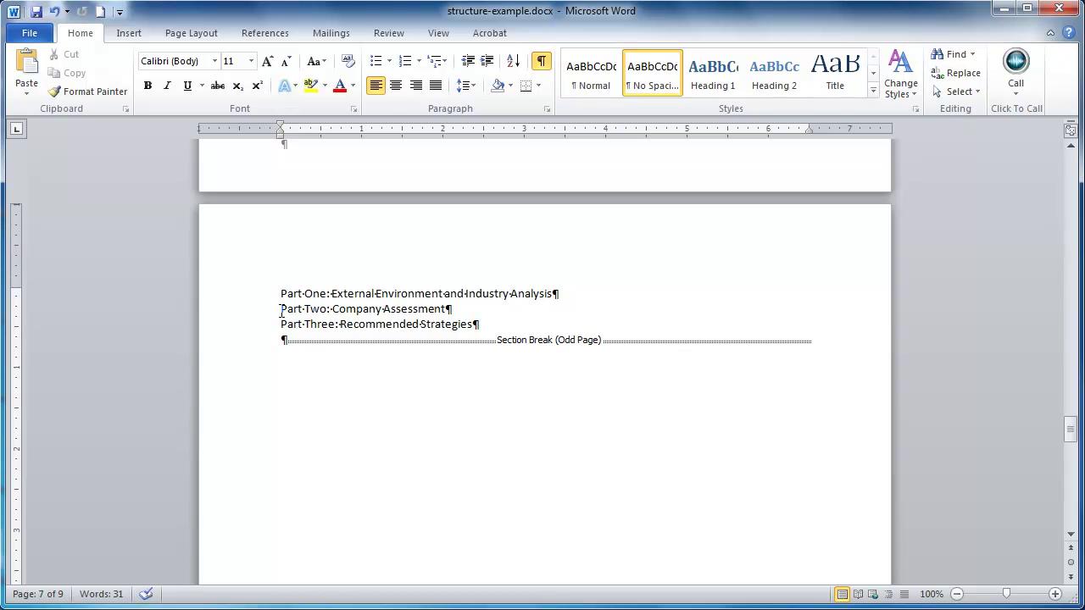
key("Return")
left_click(281, 339)
key("Return")
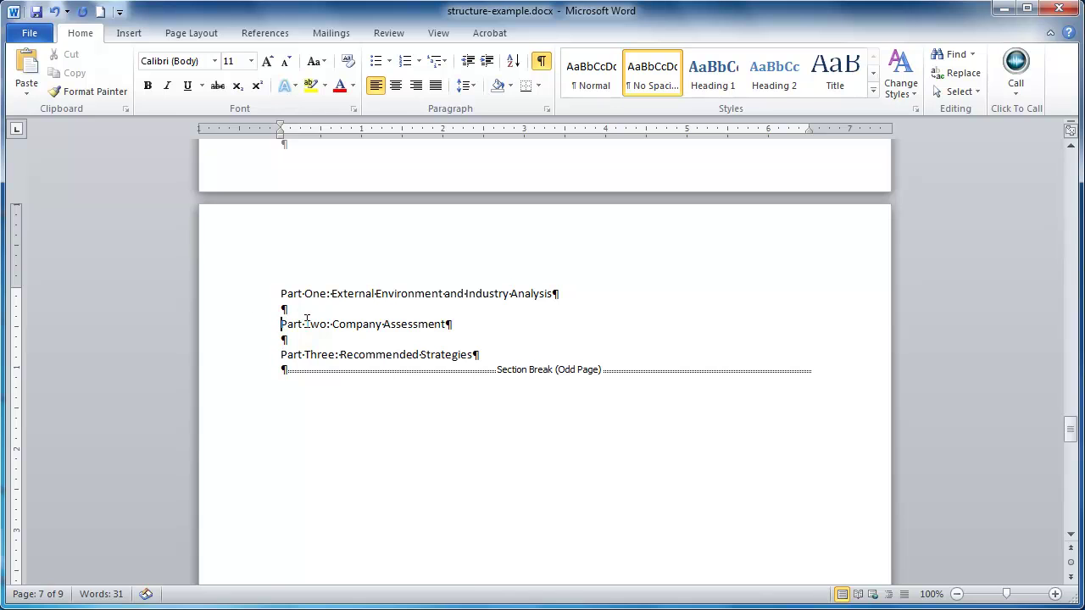
- Insert page breaks before "Part Two: Company Assessment" and "Part Three: Recommended Strategies"
left_click(129, 34)
left_click(100, 64)
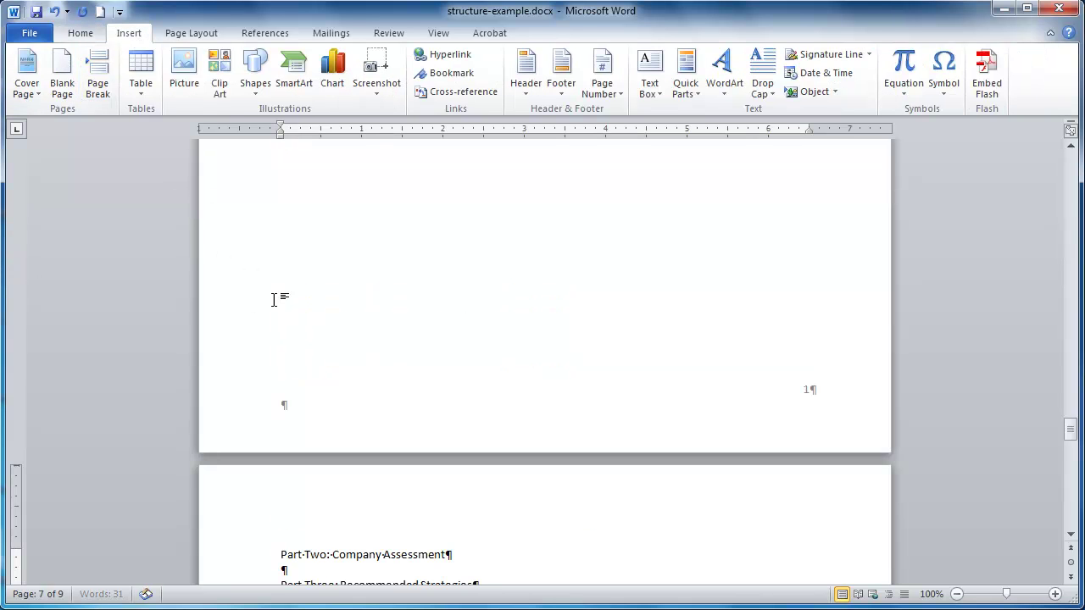
left_click(282, 422)
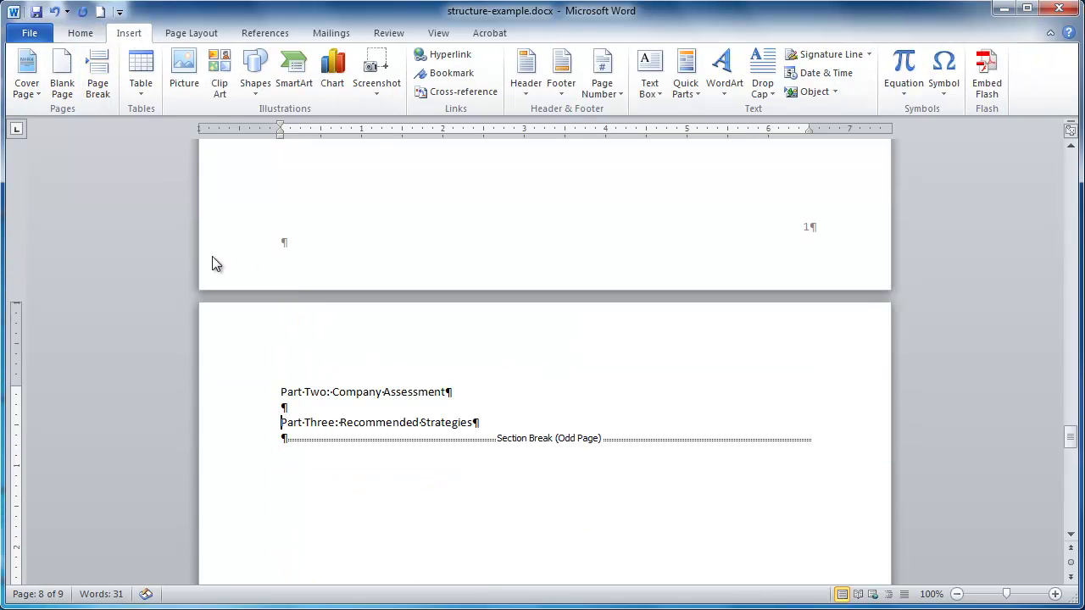
left_click(95, 69)
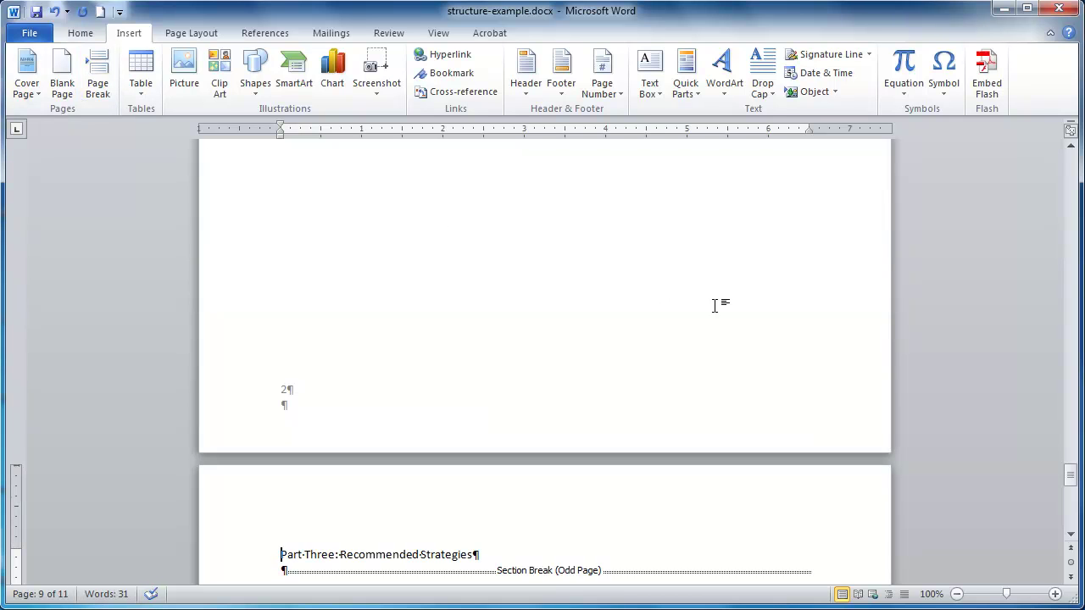
- Check the footer page numbers on the separated Part pages and on the Glossary page
scroll(499, 390, "up", 15)
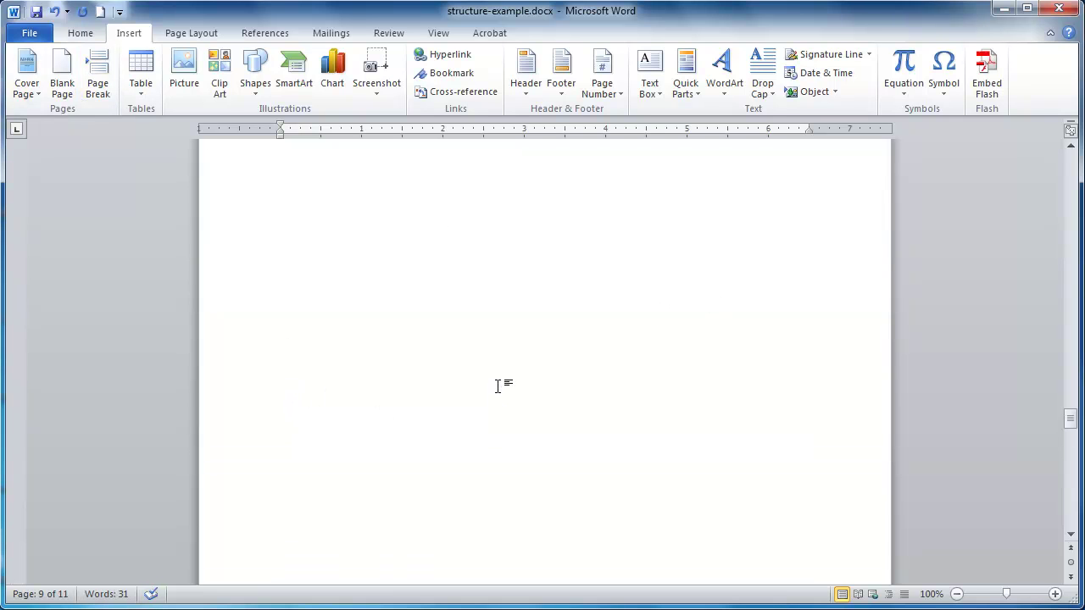
scroll(710, 426, "down", 20)
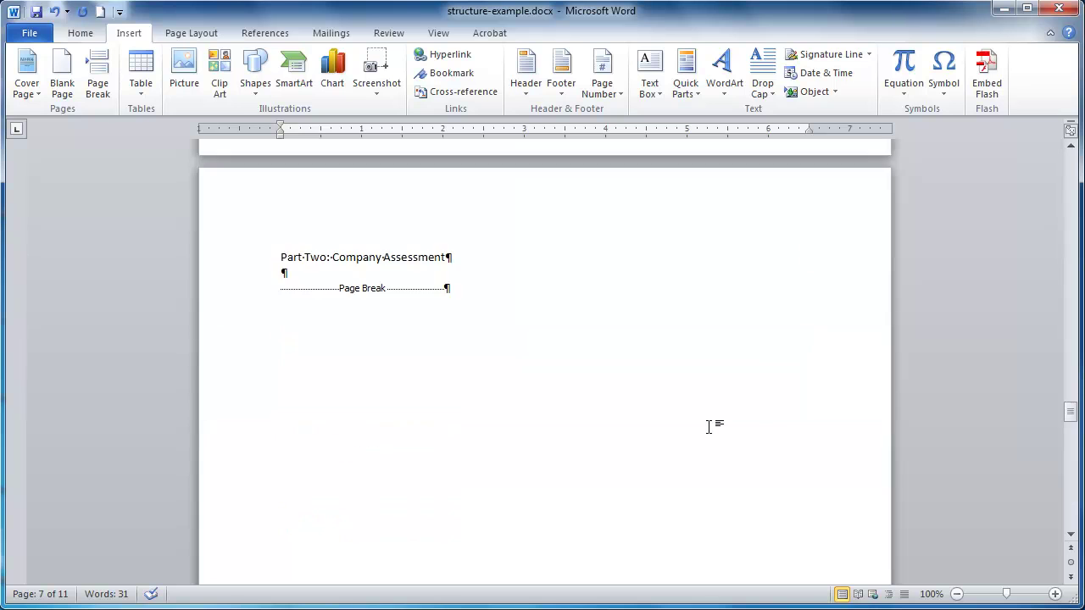
scroll(710, 426, "down", 2)
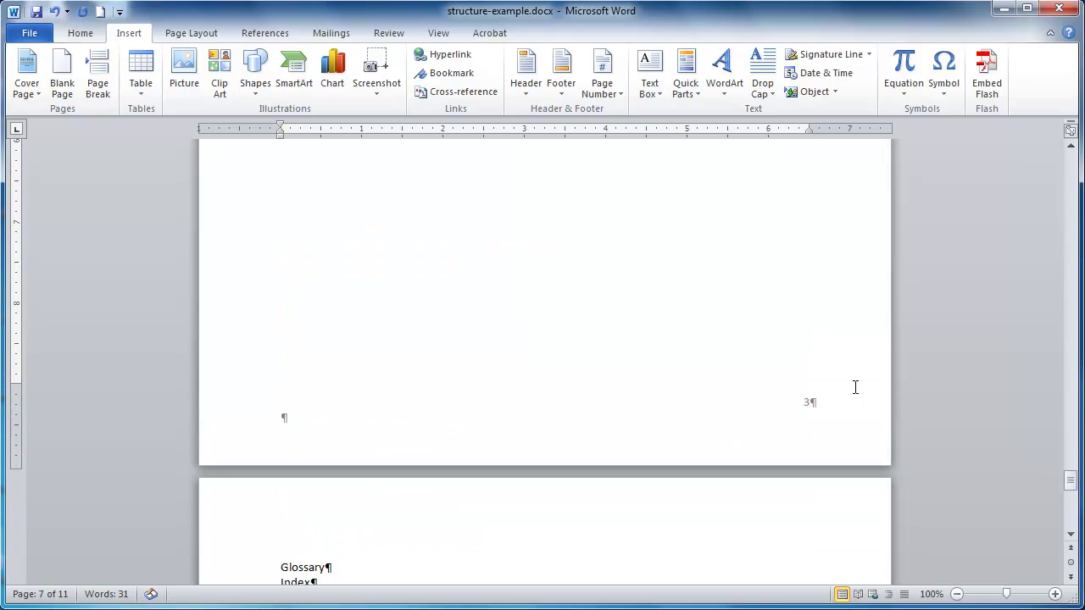
scroll(913, 402, "down", 20)
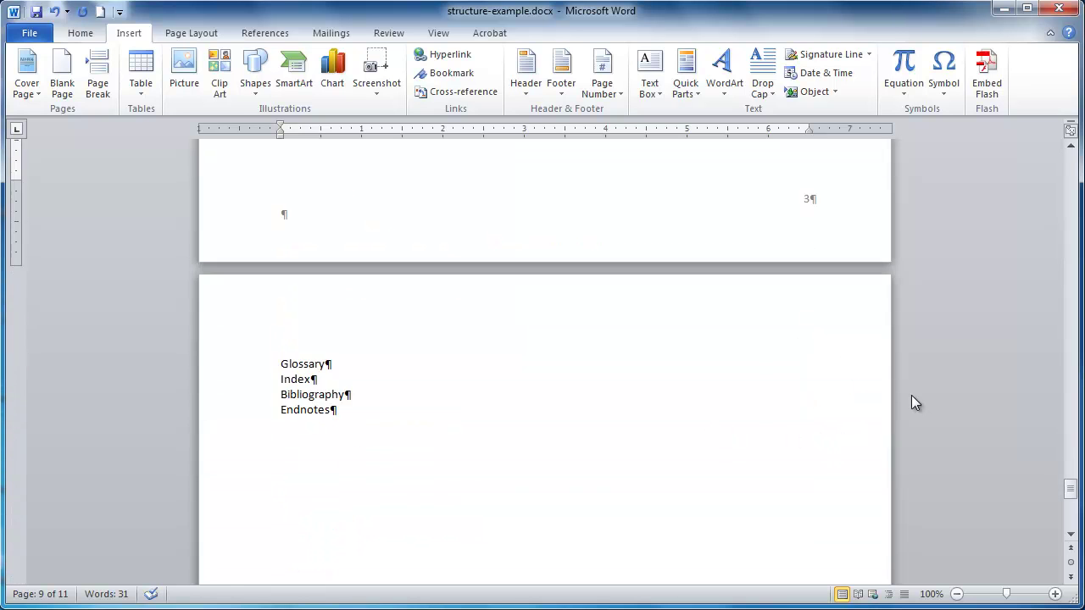
scroll(911, 395, "down", 1)
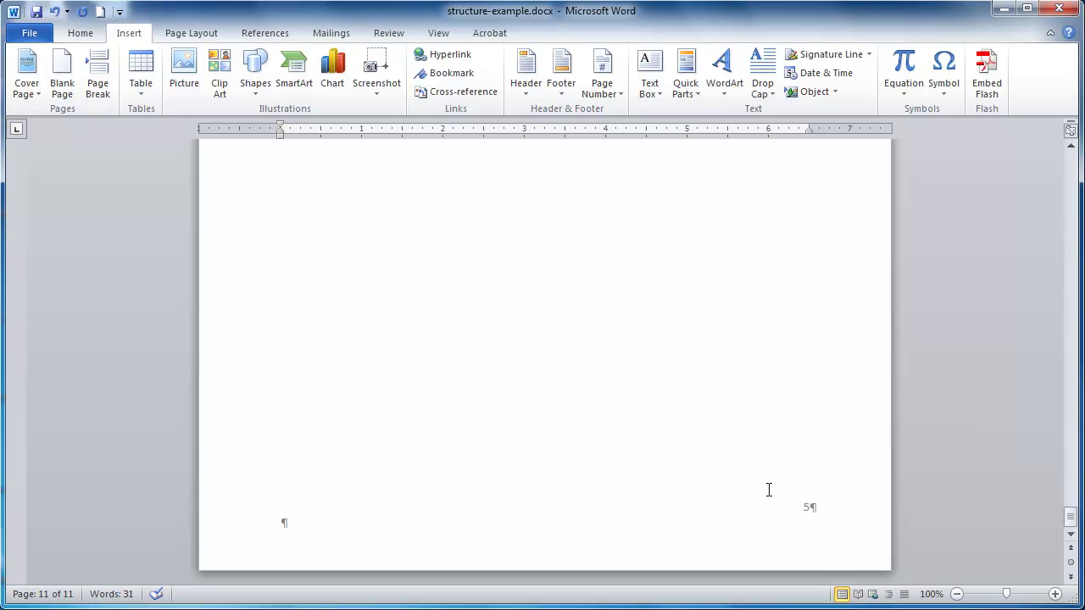
- Format the section 4 page numbers on the Glossary page as i, ii, iii, starting at 21
scroll(766, 434, "up", 10)
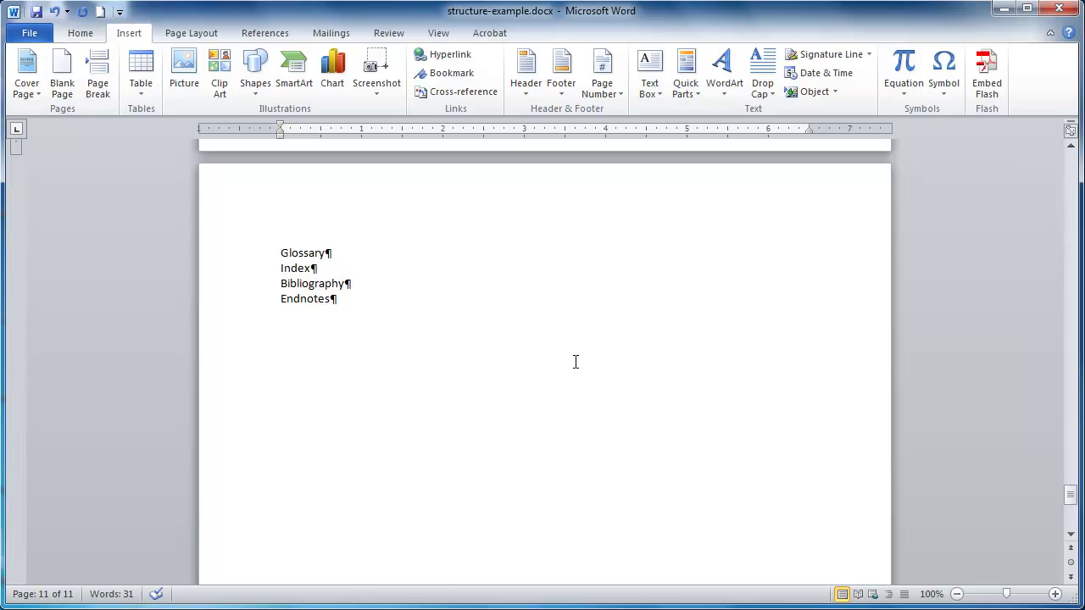
scroll(717, 438, "down", 9)
scroll(751, 473, "down", 1)
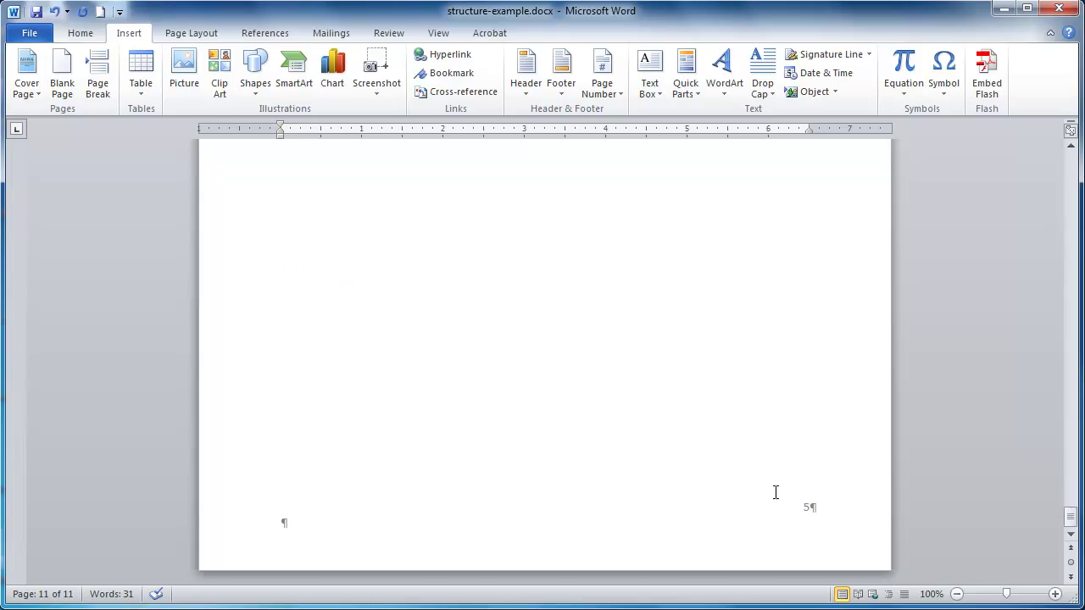
double_click(803, 511)
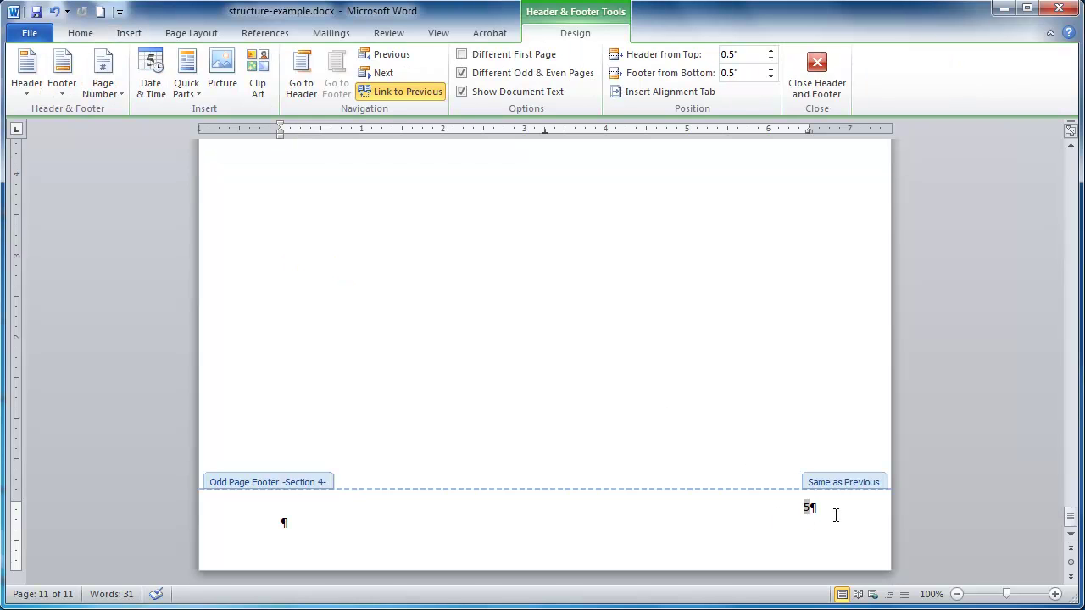
left_click(108, 71)
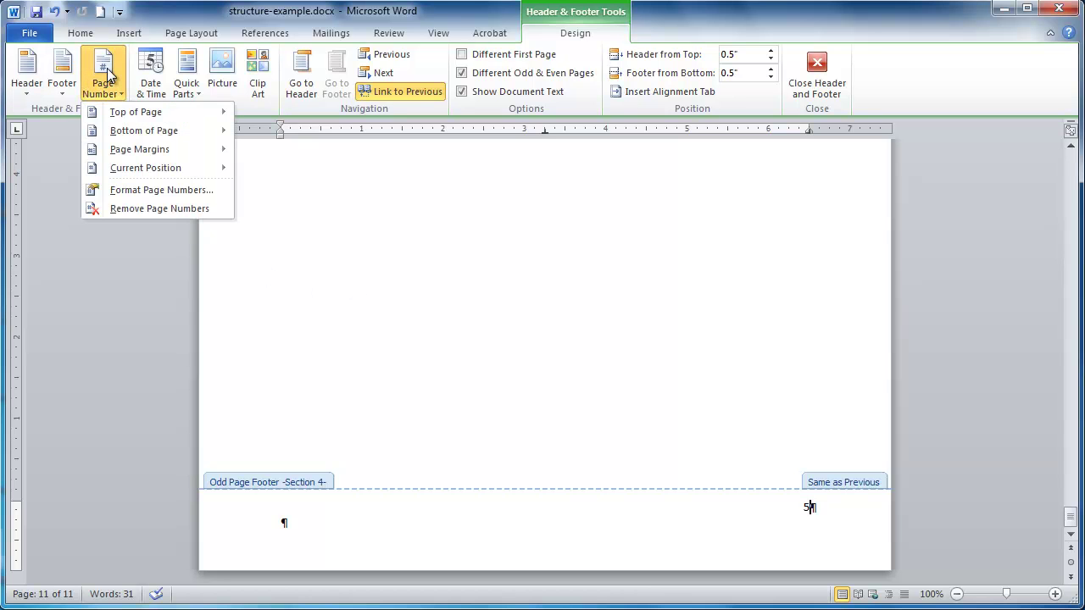
left_click(95, 192)
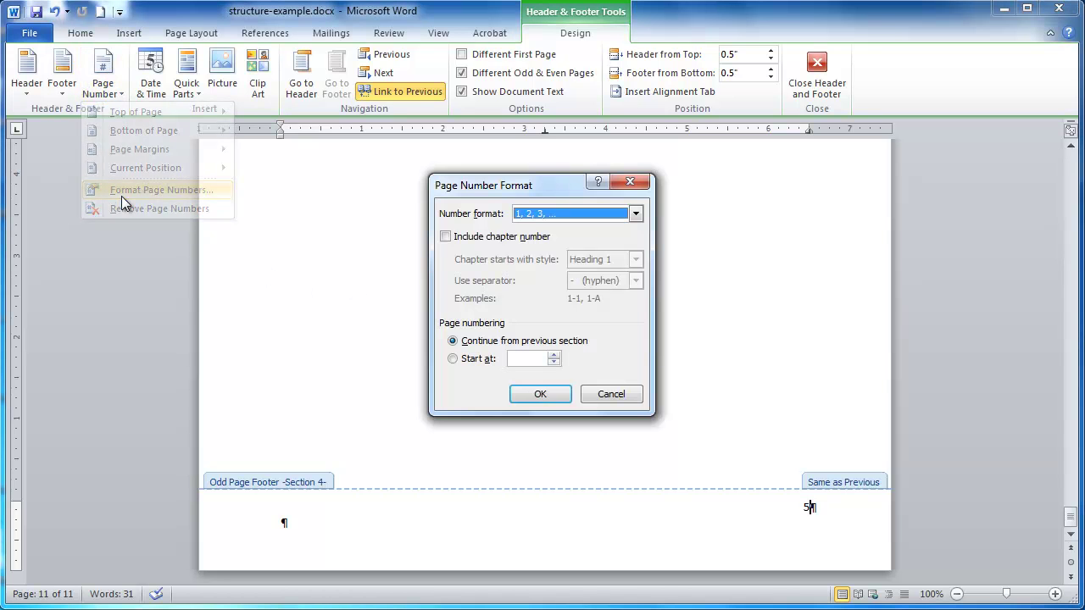
left_click(534, 217)
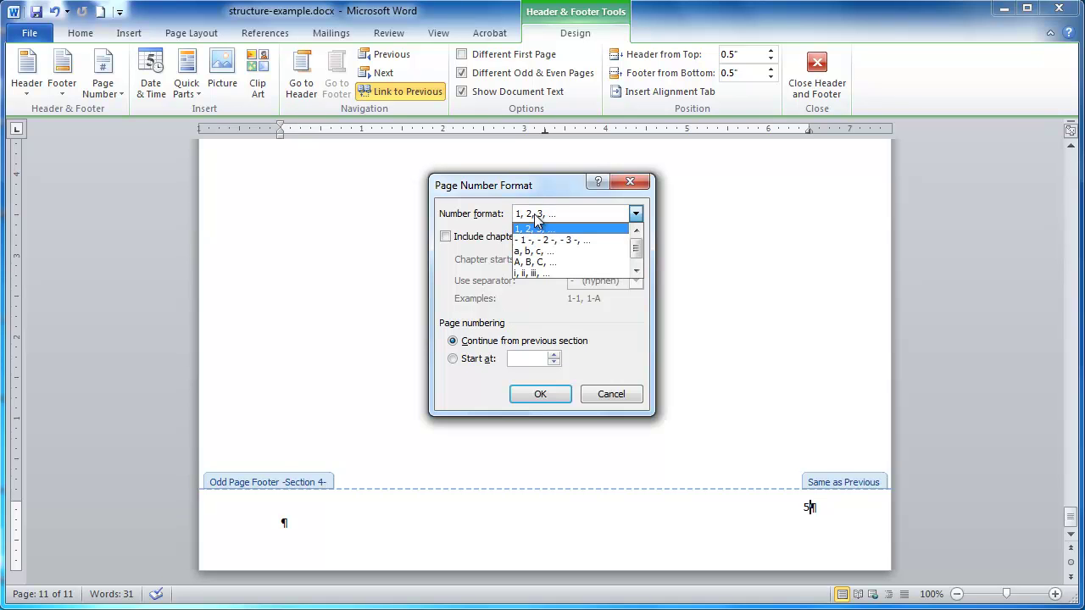
left_click(534, 272)
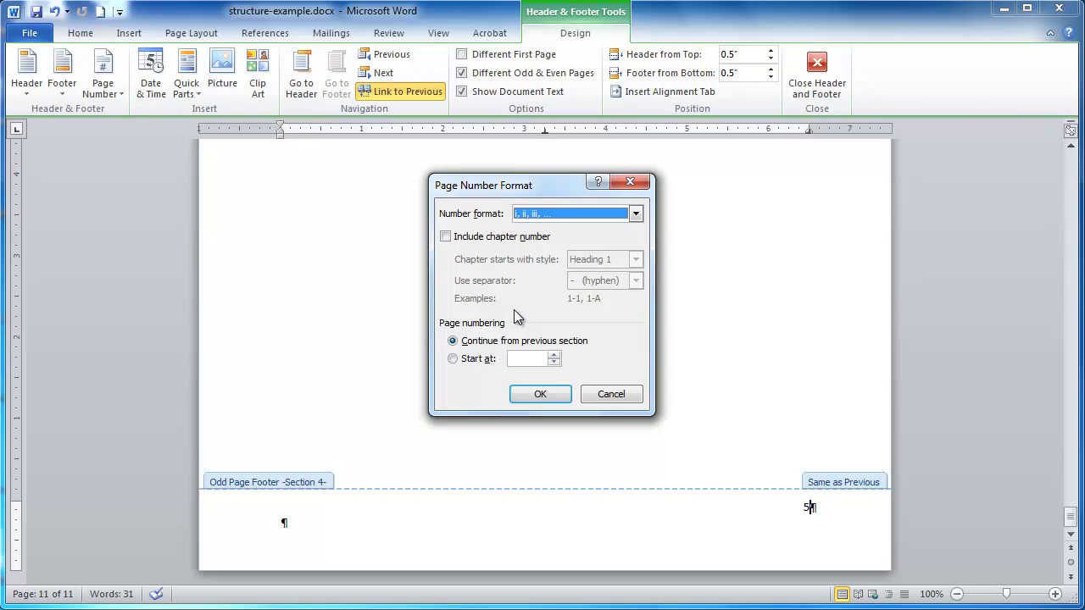
left_click(472, 360)
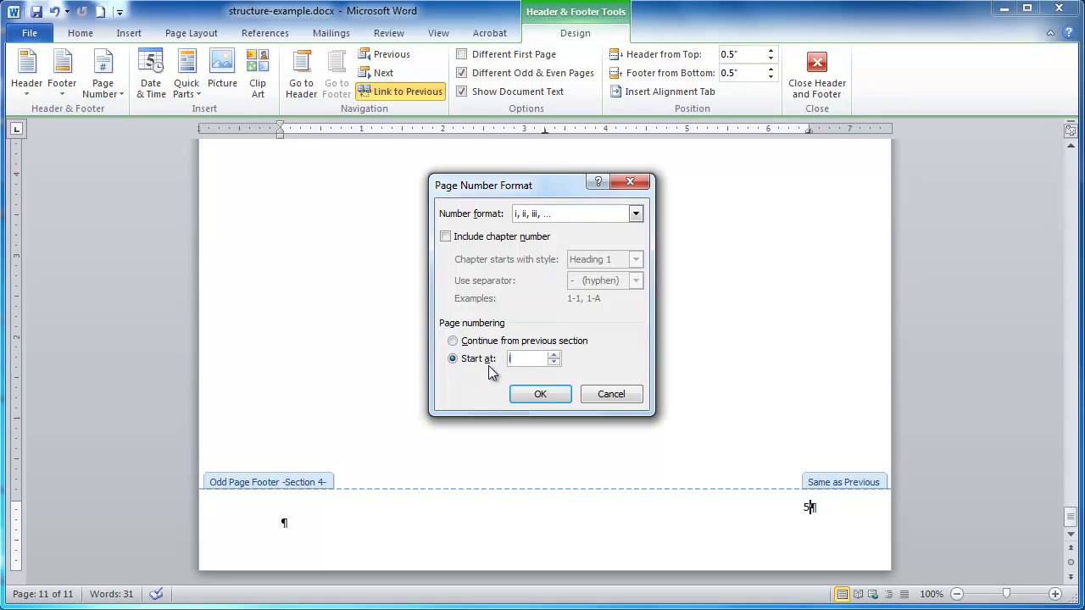
type("21")
left_click(531, 395)
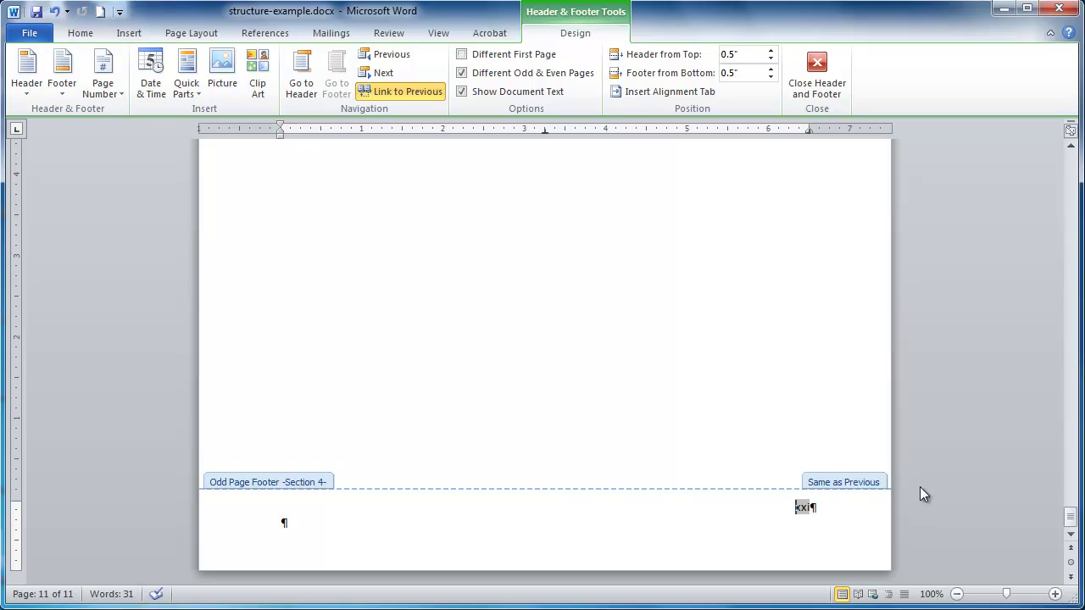
- Review the page footers backwards from section 4 through sections 3 and 2 to the title page
scroll(902, 475, "up", 6)
scroll(902, 469, "up", 15)
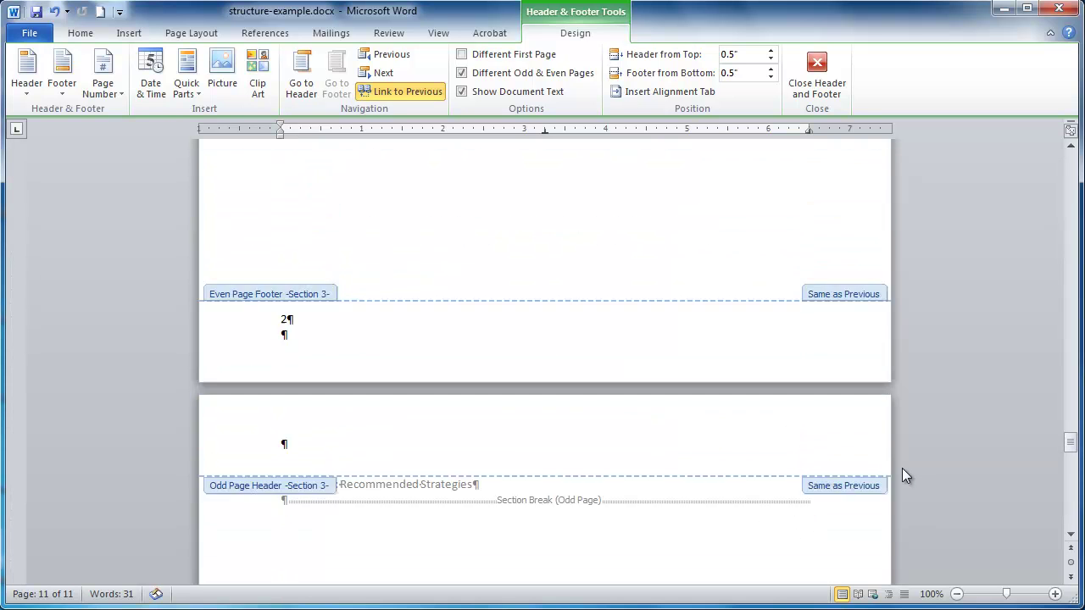
scroll(902, 469, "up", 6)
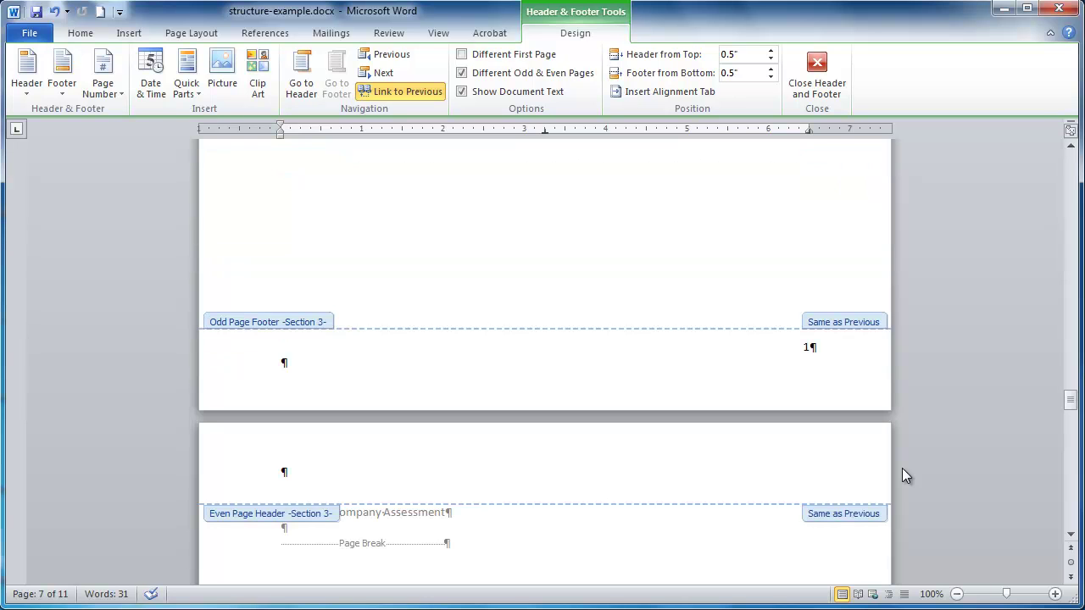
scroll(902, 468, "up", 8)
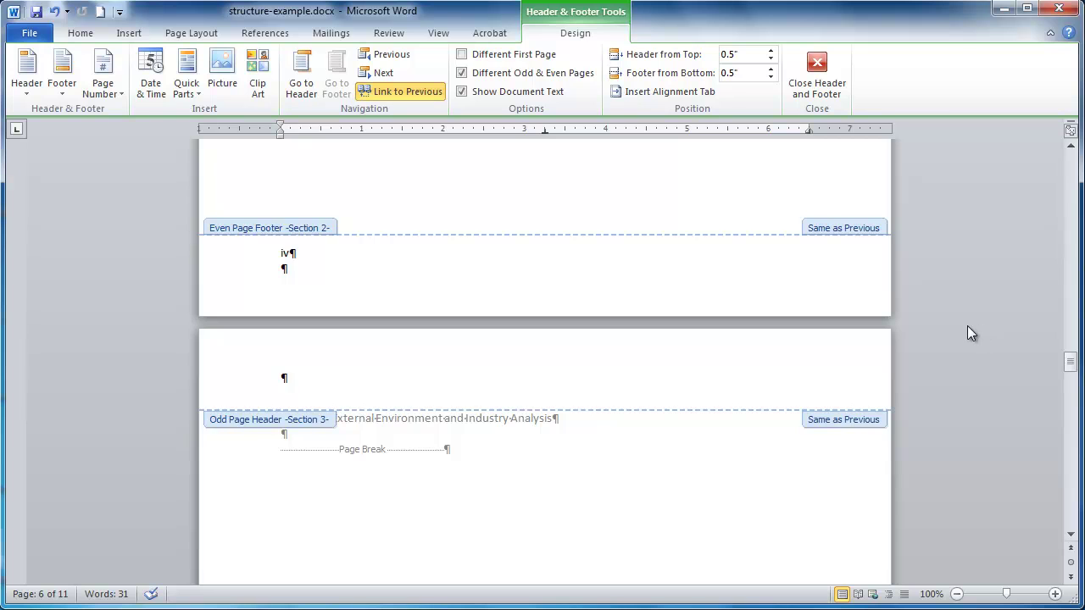
scroll(968, 326, "up", 6)
scroll(968, 325, "up", 10)
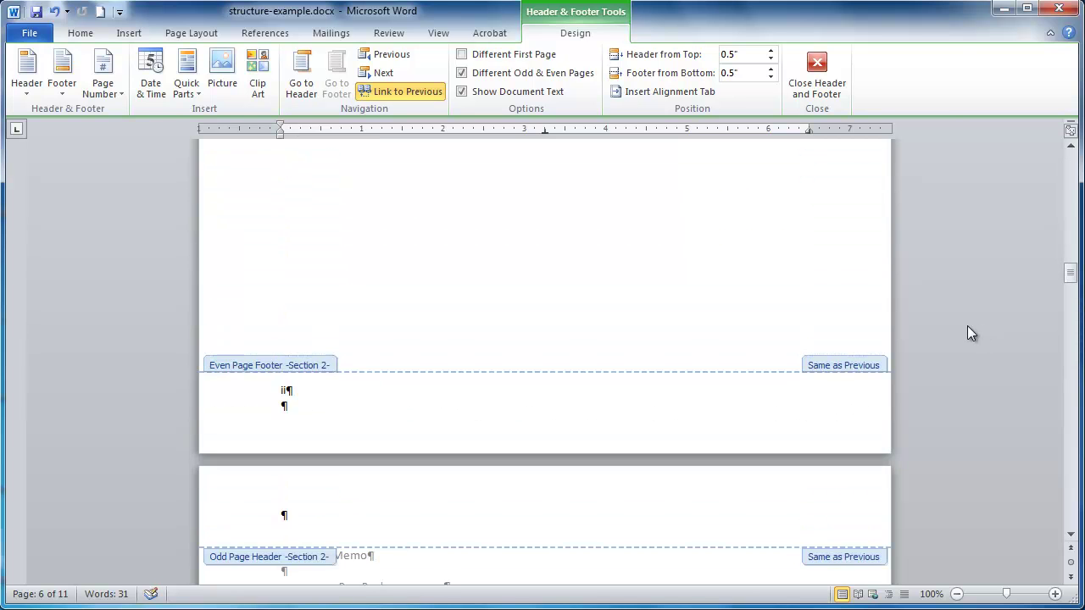
scroll(968, 325, "up", 10)
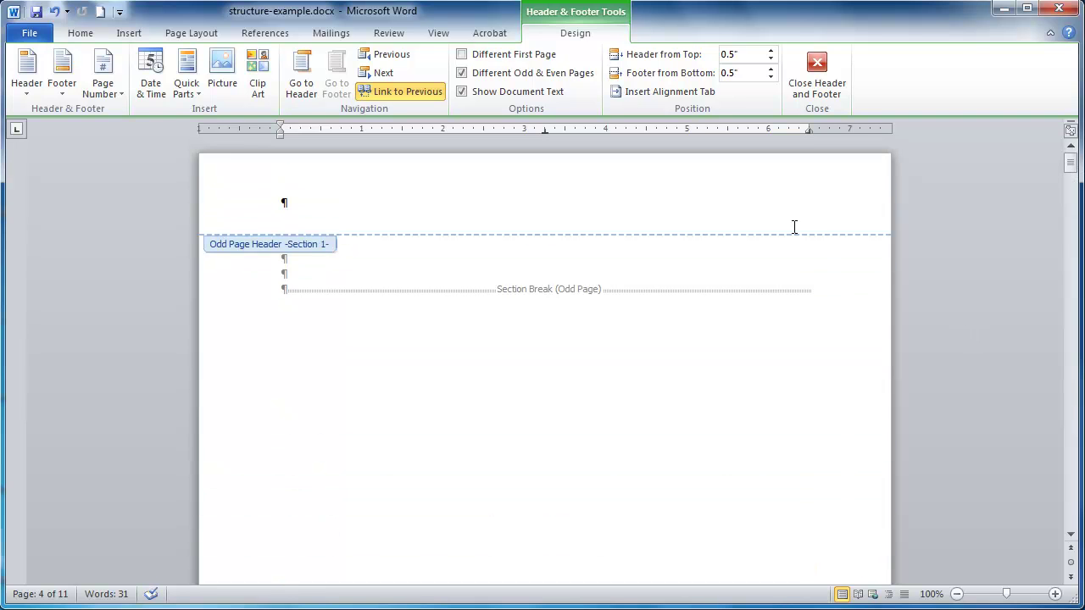
- Check the footer numbering from the title page through the Roman front matter and the body to the section 4 footer
scroll(845, 316, "down", 8)
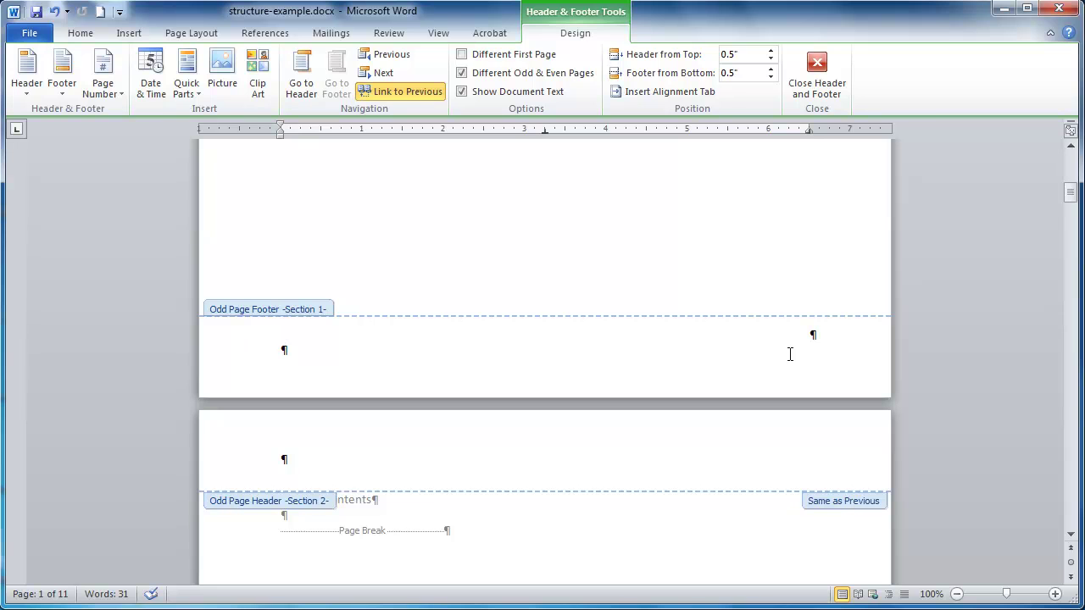
scroll(547, 306, "down", 8)
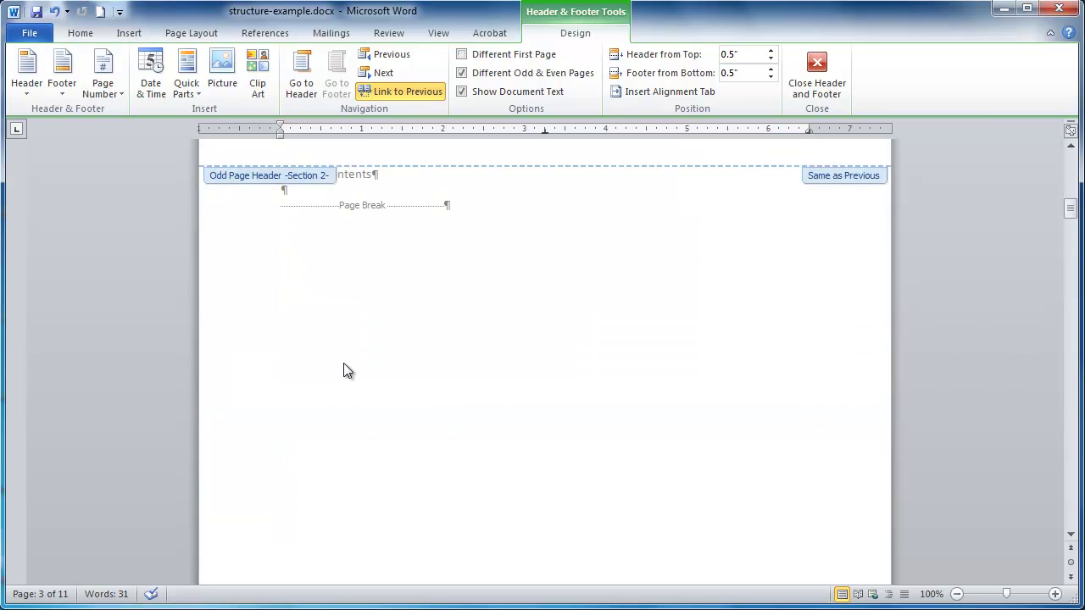
scroll(968, 380, "down", 3)
scroll(964, 373, "down", 5)
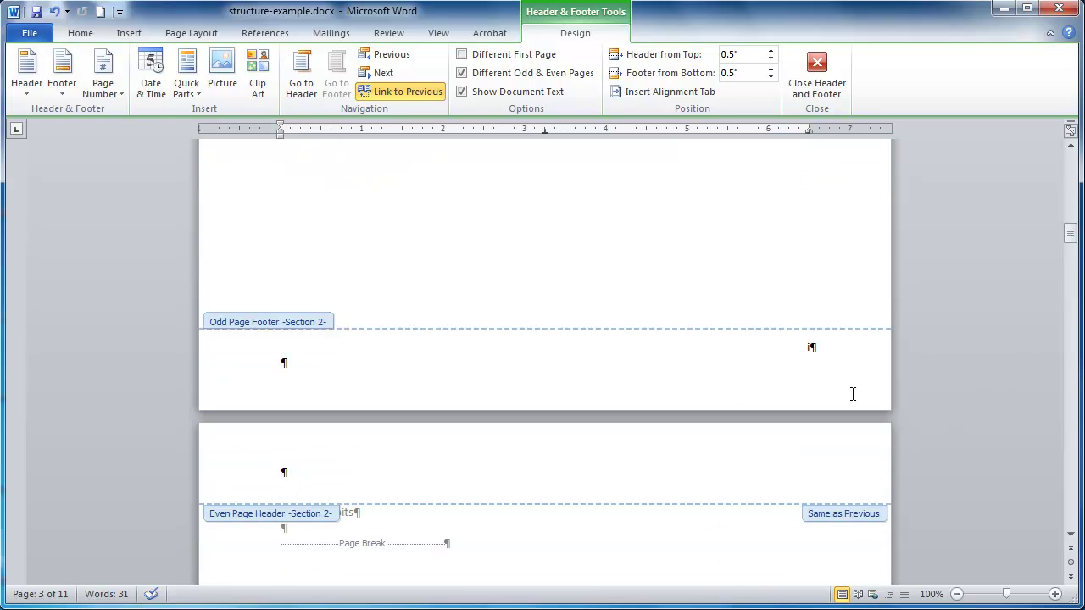
scroll(1073, 454, "down", 6)
scroll(1041, 458, "down", 15)
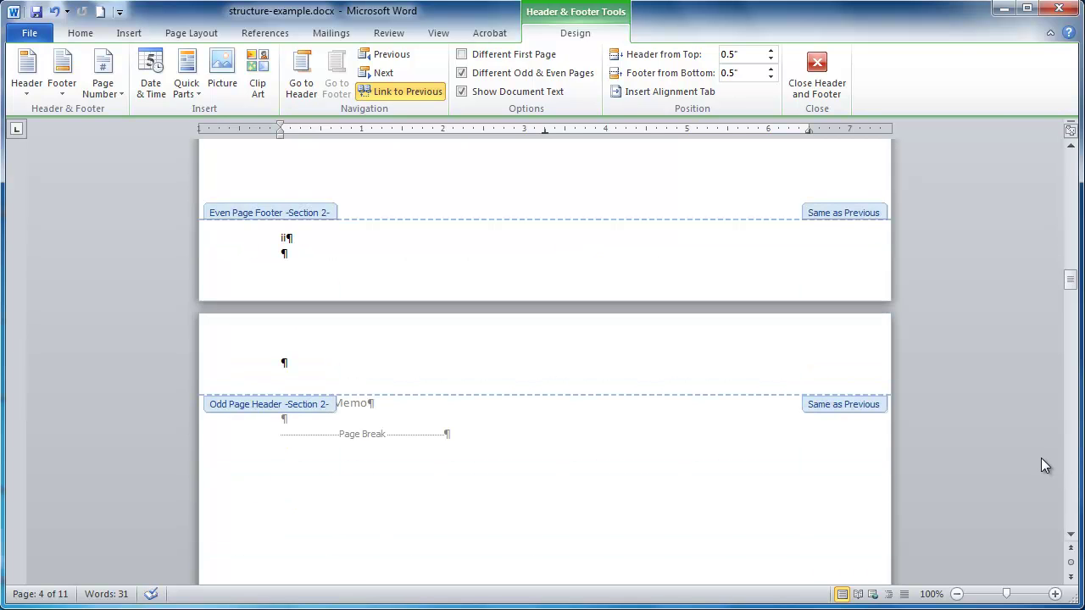
scroll(1027, 464, "down", 20)
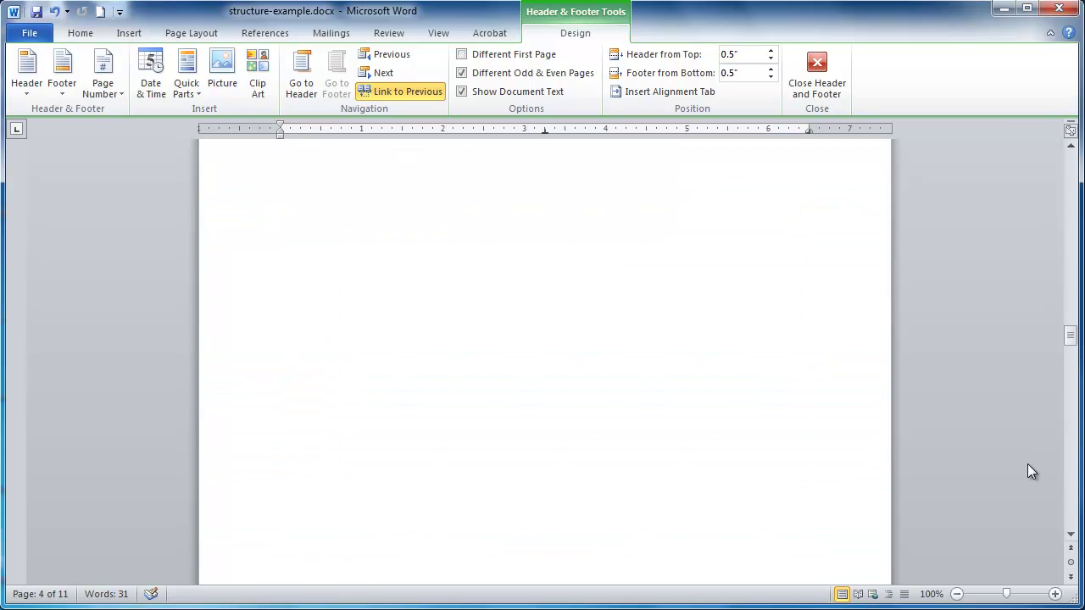
scroll(1027, 464, "down", 20)
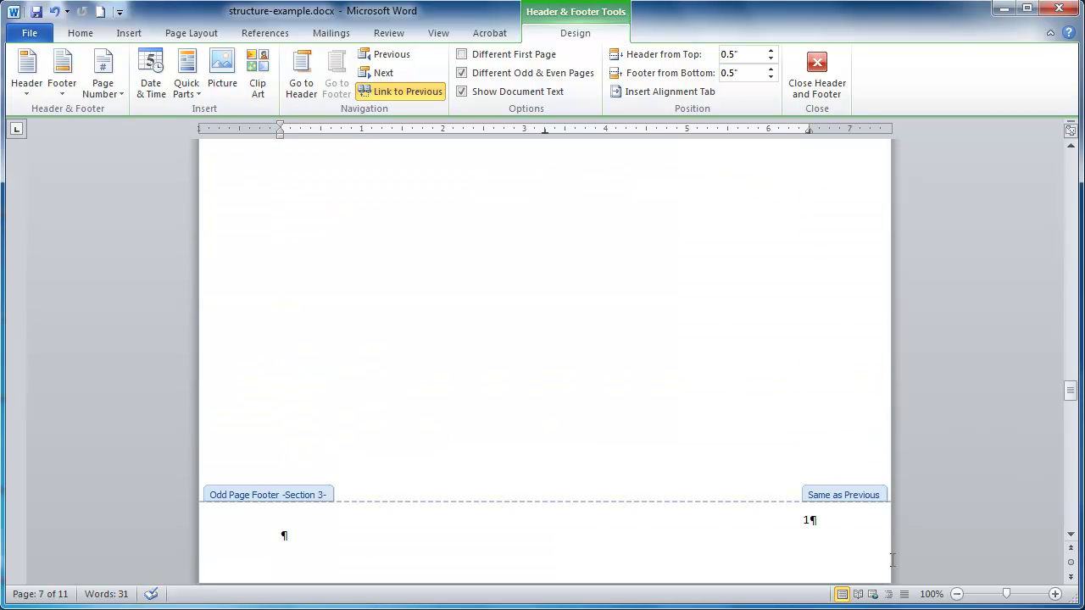
scroll(972, 489, "down", 12)
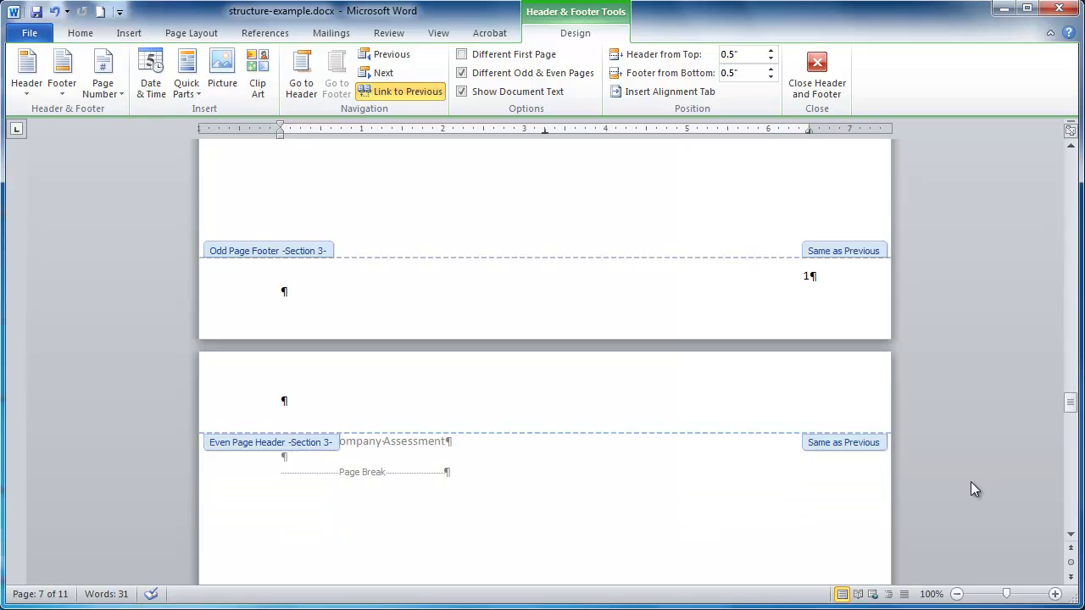
scroll(972, 485, "down", 20)
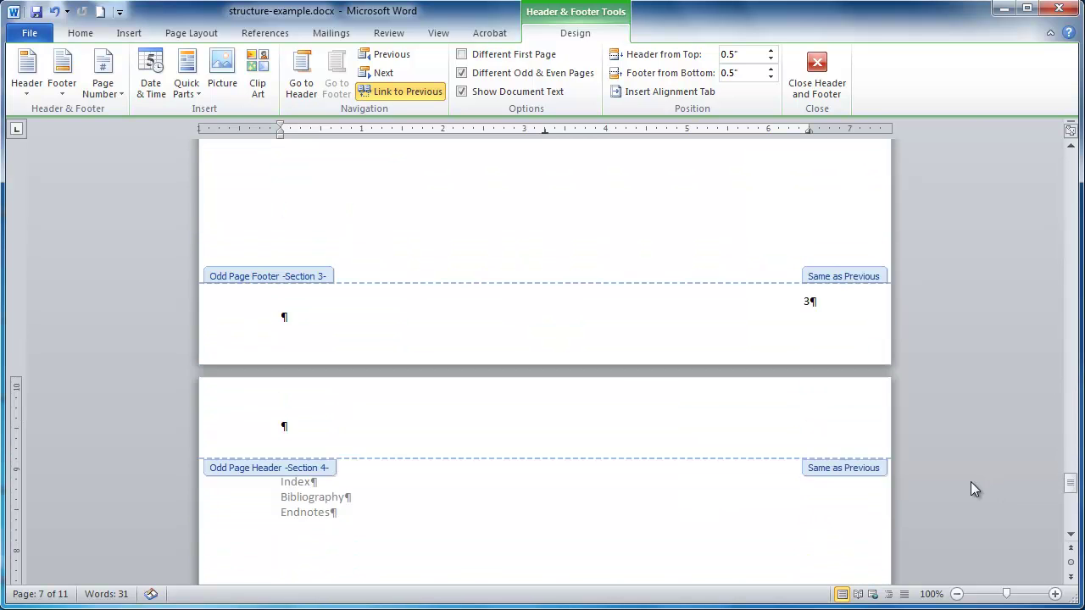
scroll(972, 489, "down", 5)
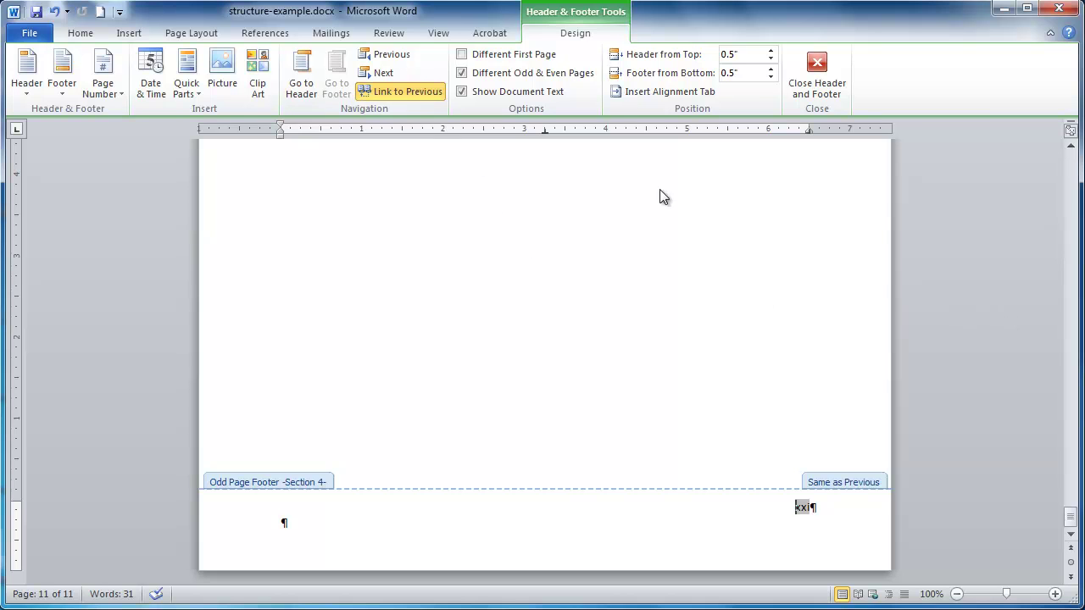
- Go back from the section 4 footer to section 3 and place the cursor in the odd-page header of the Recommended Strategies page
left_click(381, 54)
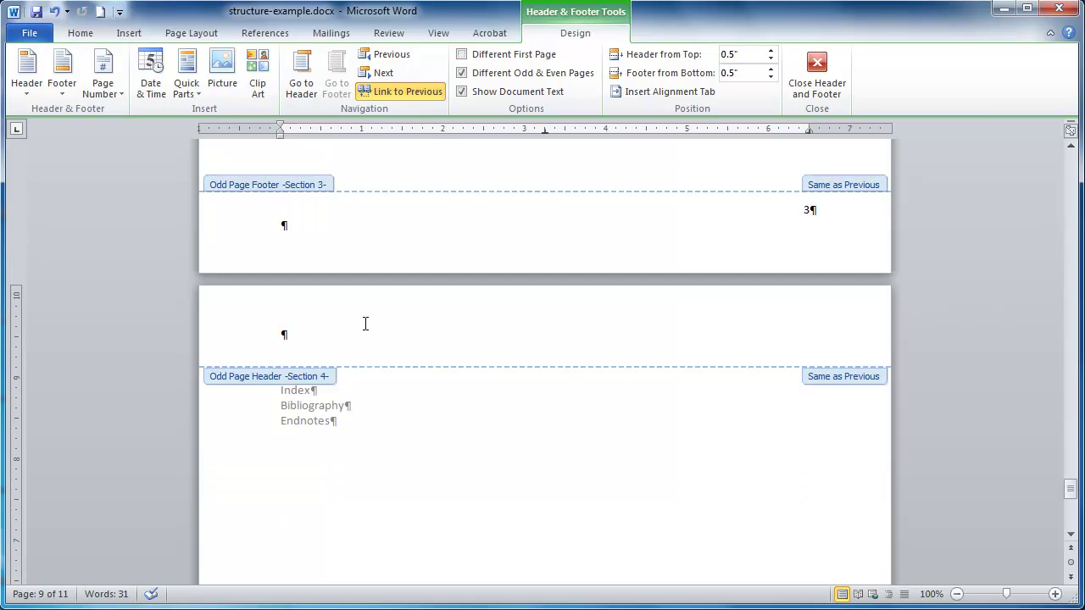
key("Page_Up")
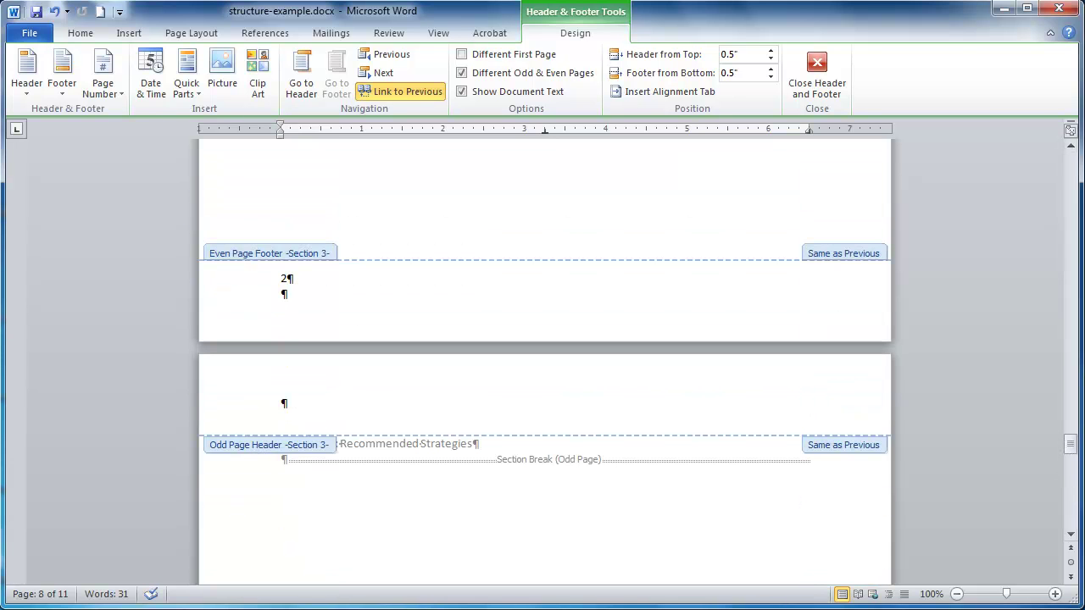
left_click(603, 405)
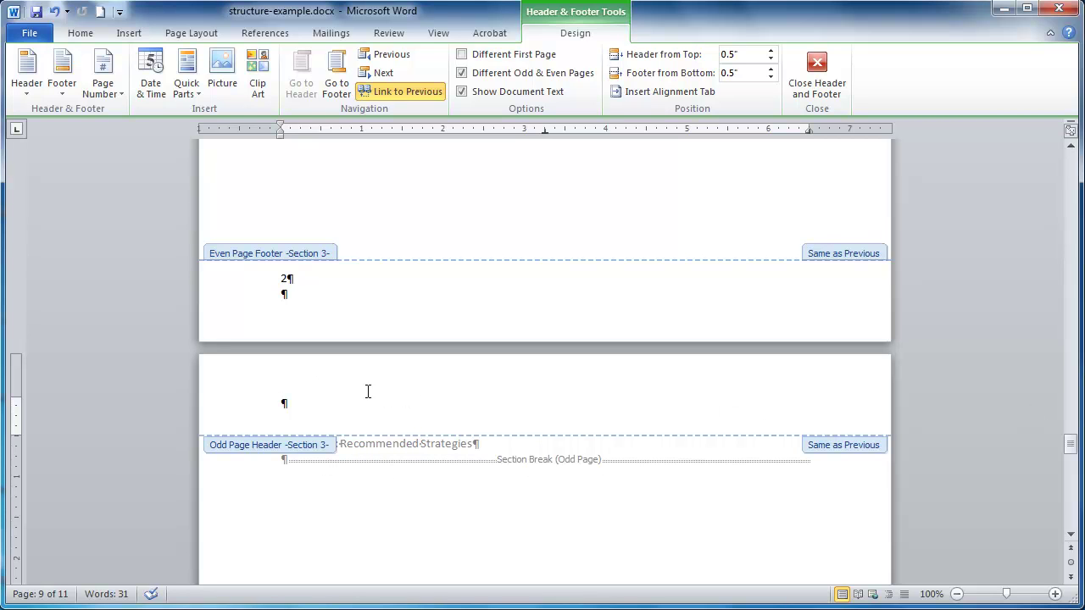
scroll(937, 381, "up", 18)
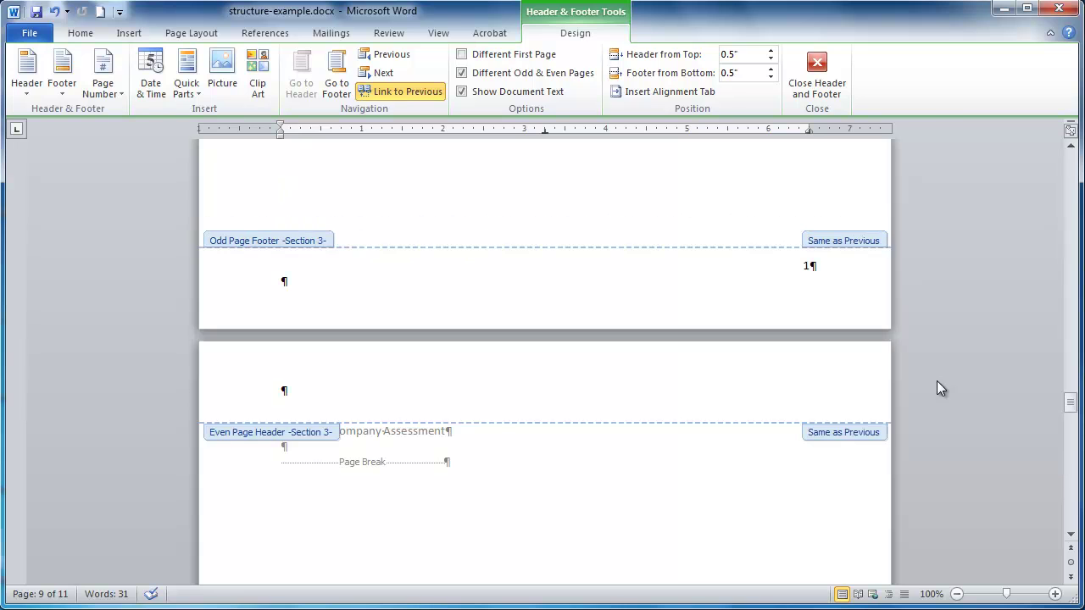